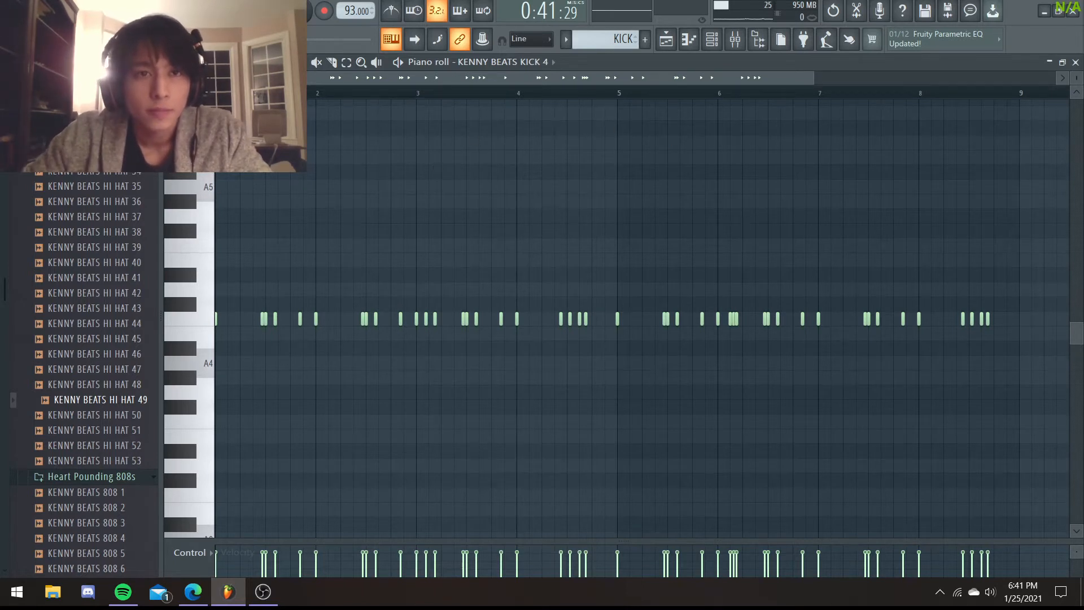
# Step: Play back the kick pattern in the piano roll, stop it, and switch to the playlist
pyautogui.press('space')
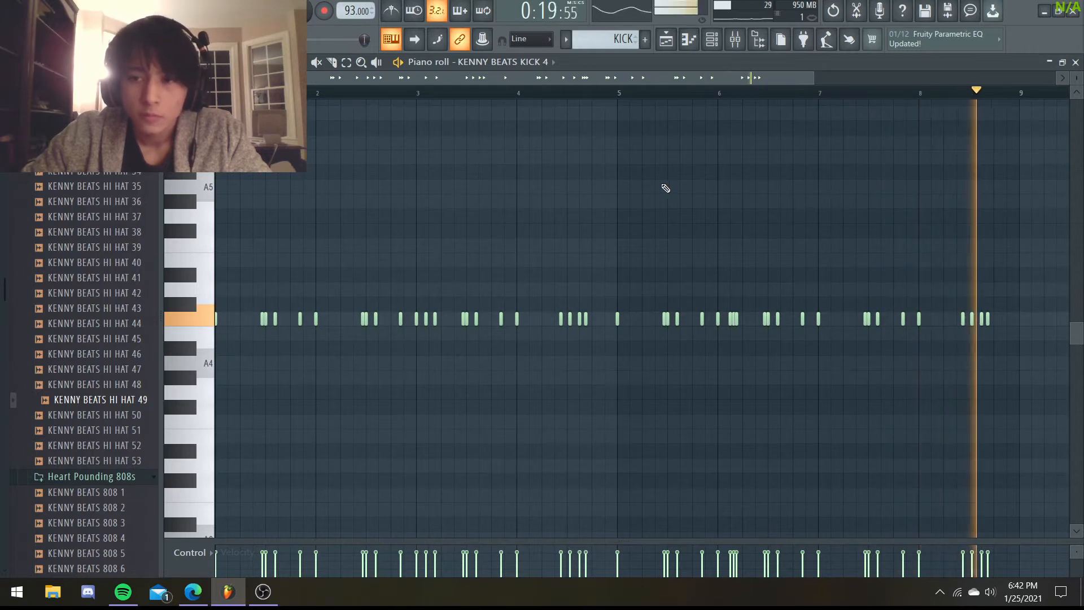
pyautogui.press('space')
pyautogui.press('F5')
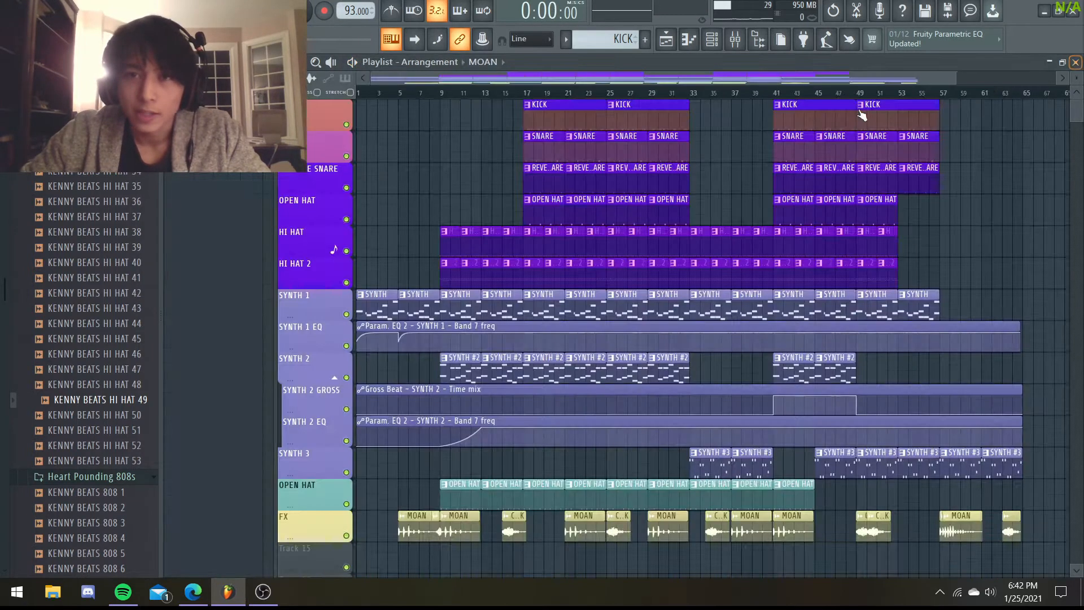
# Step: Move the playlist playback position to bar 17 and examine the drum clips around it
pyautogui.click(524, 94)
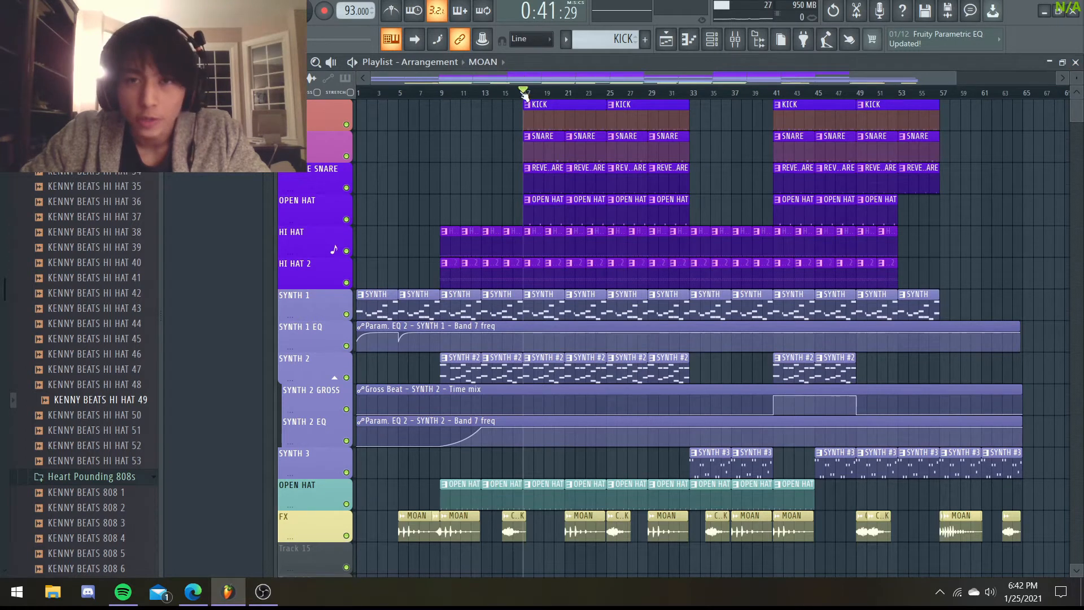
pyautogui.scroll(3, 528, 122)
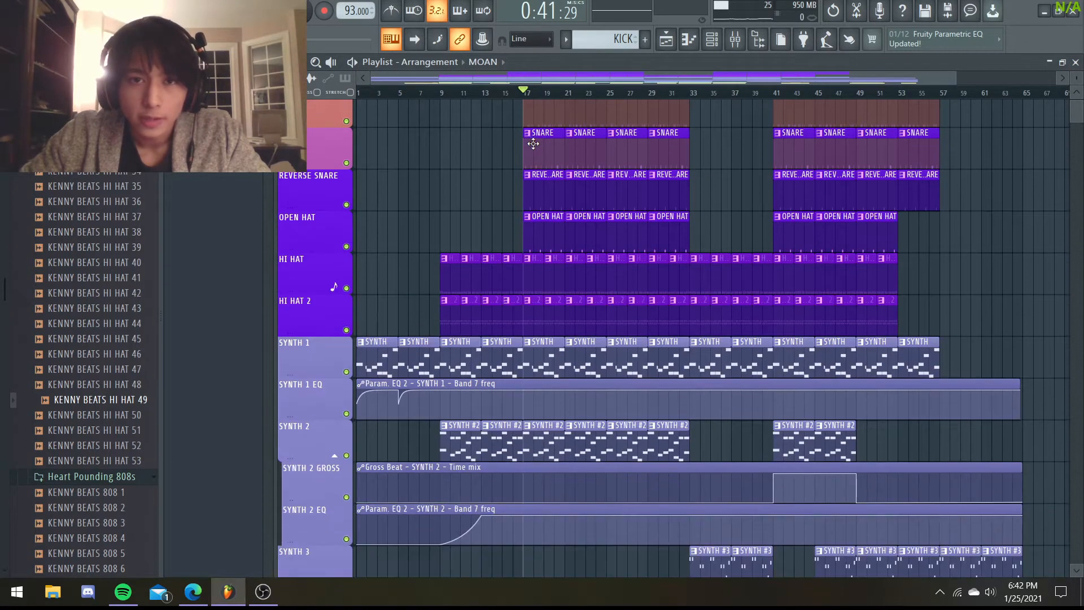
pyautogui.scroll(5, 528, 141)
pyautogui.scroll(2, 523, 154)
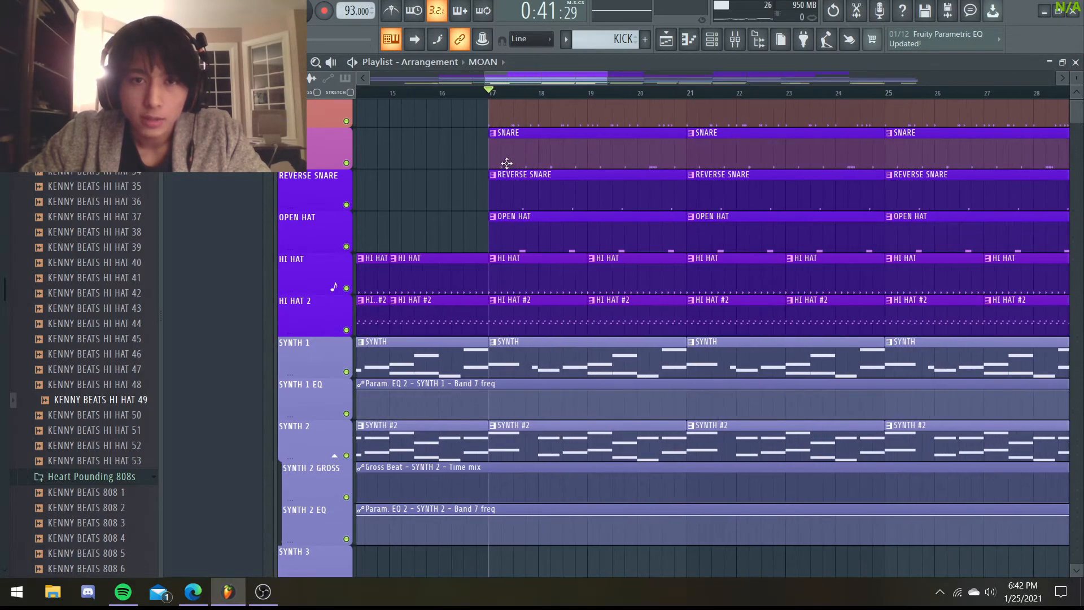
pyautogui.scroll(5, 501, 162)
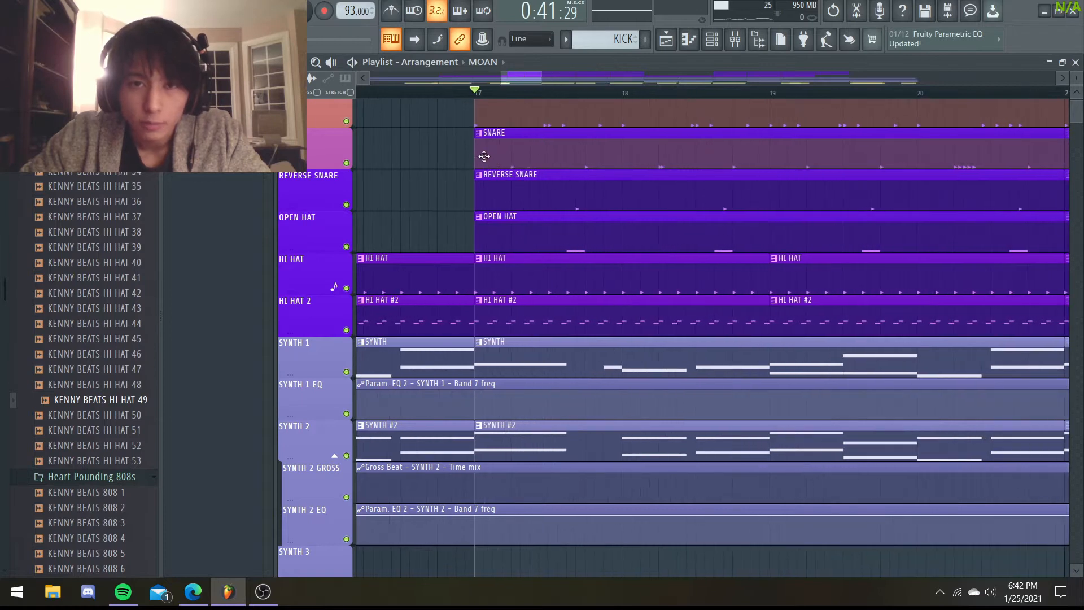
pyautogui.scroll(1, 494, 157)
pyautogui.scroll(-5, 564, 155)
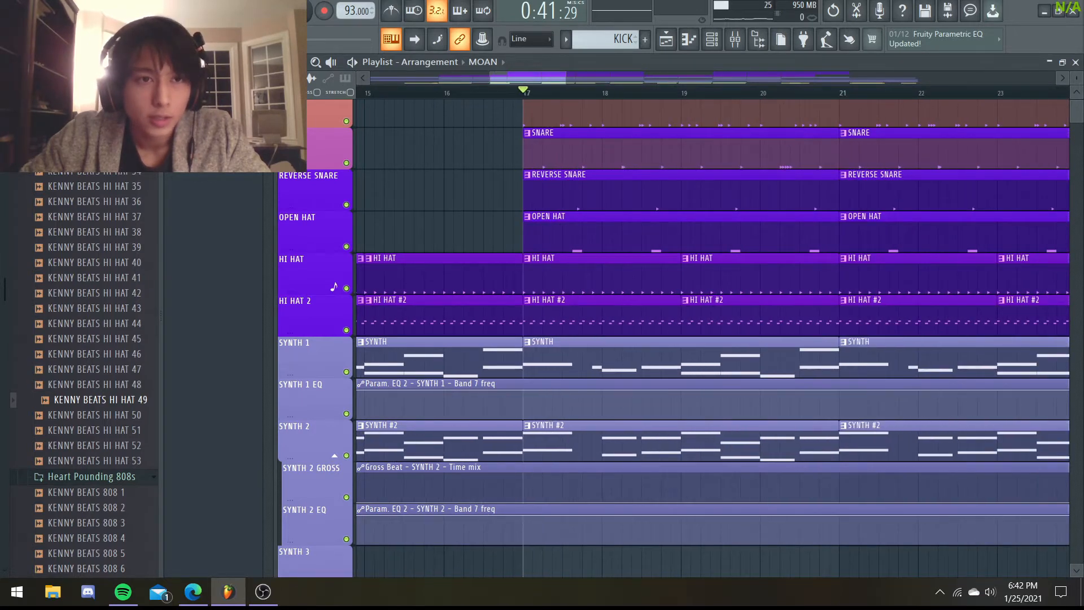
# Step: Select the SNARE pattern and switch playback to pattern mode to hear it
pyautogui.click(176, 78)
pyautogui.click(213, 134)
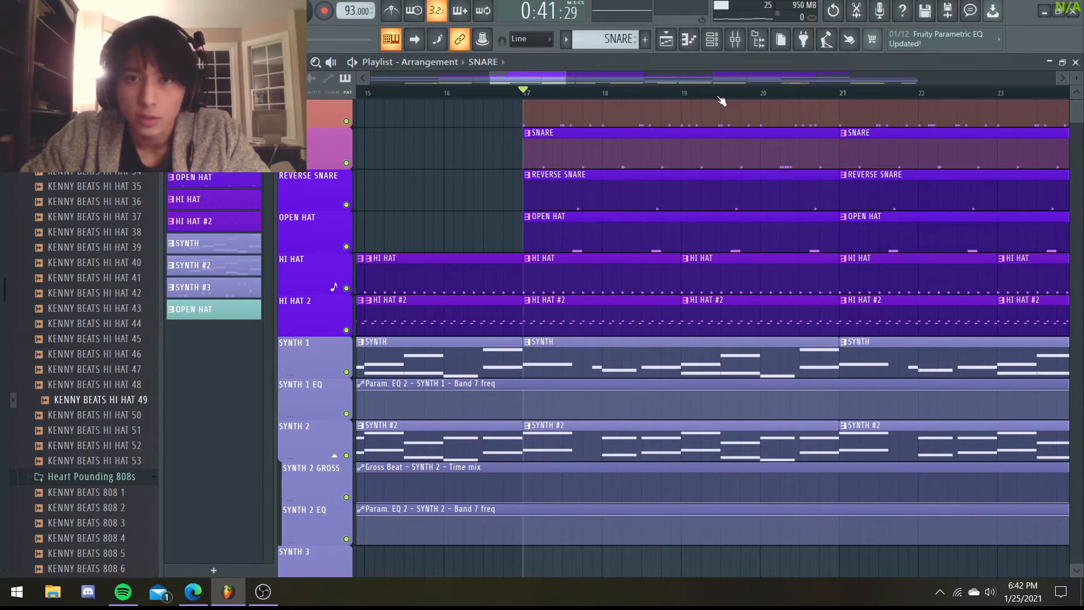
pyautogui.scroll(1, 625, 185)
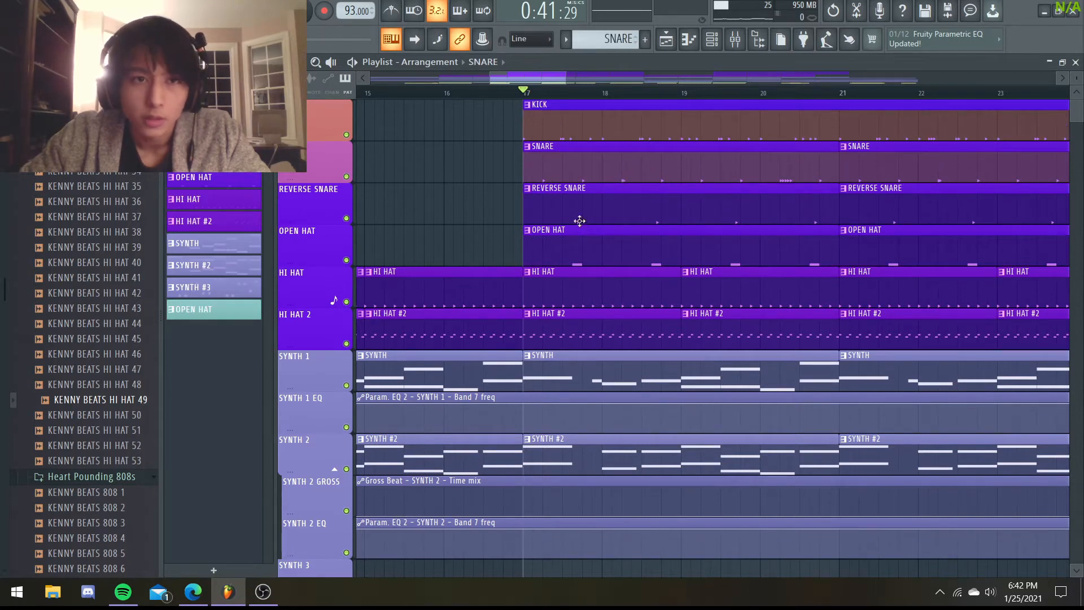
pyautogui.press('l')
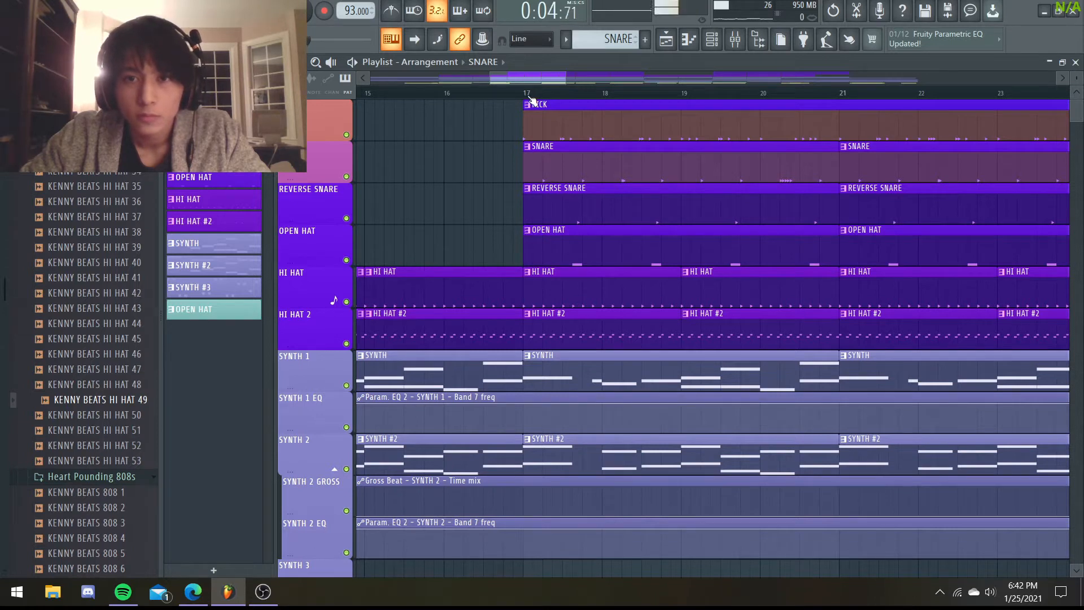
# Step: Stop playback and show the SNARE channel's notes in the piano roll
pyautogui.click(717, 48)
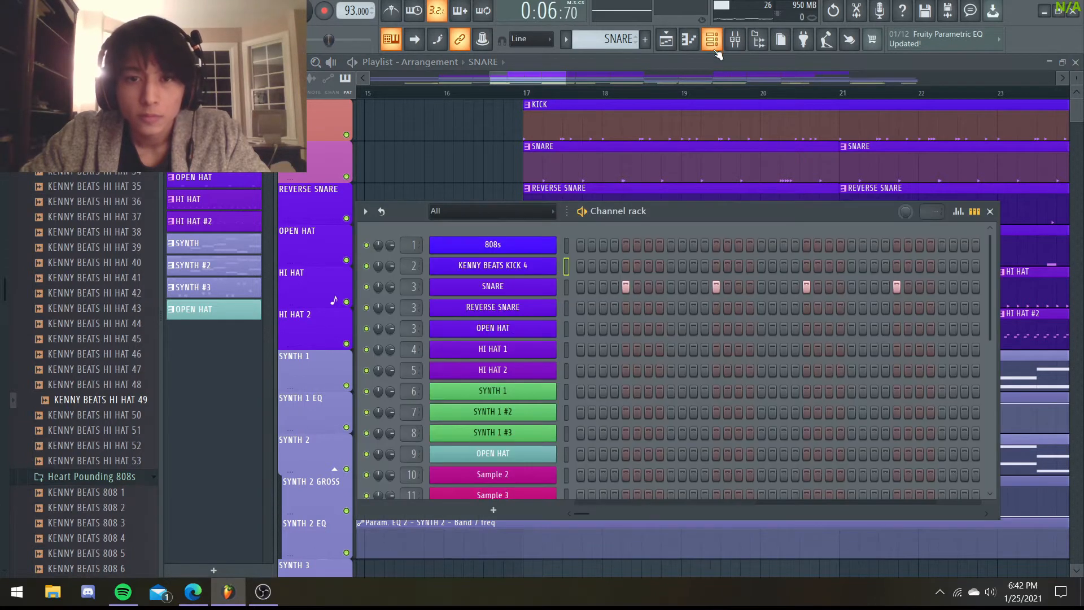
pyautogui.click(689, 39)
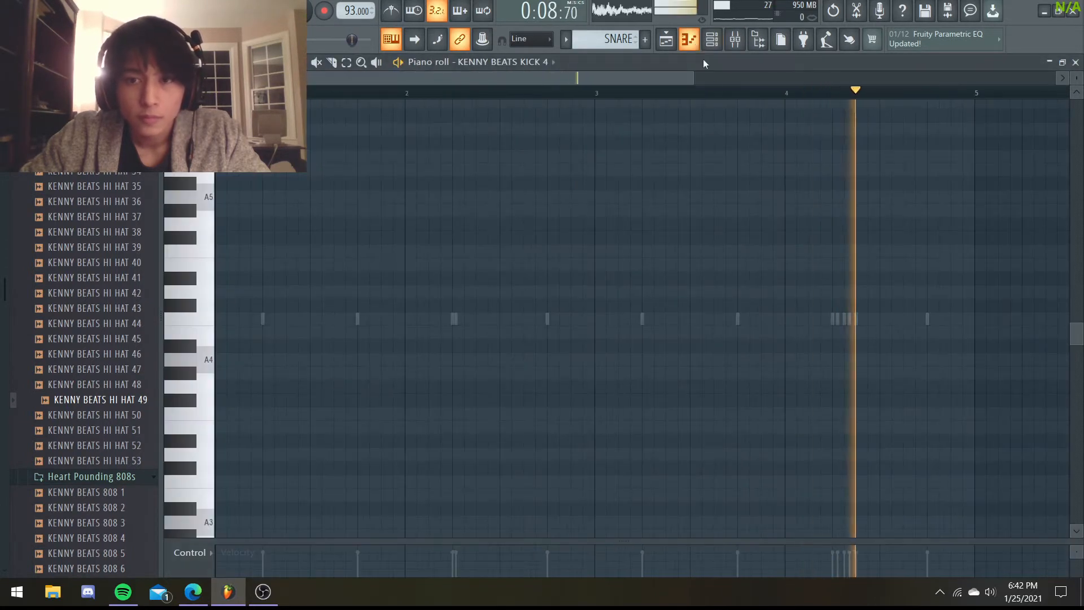
pyautogui.press('space')
pyautogui.click(507, 61)
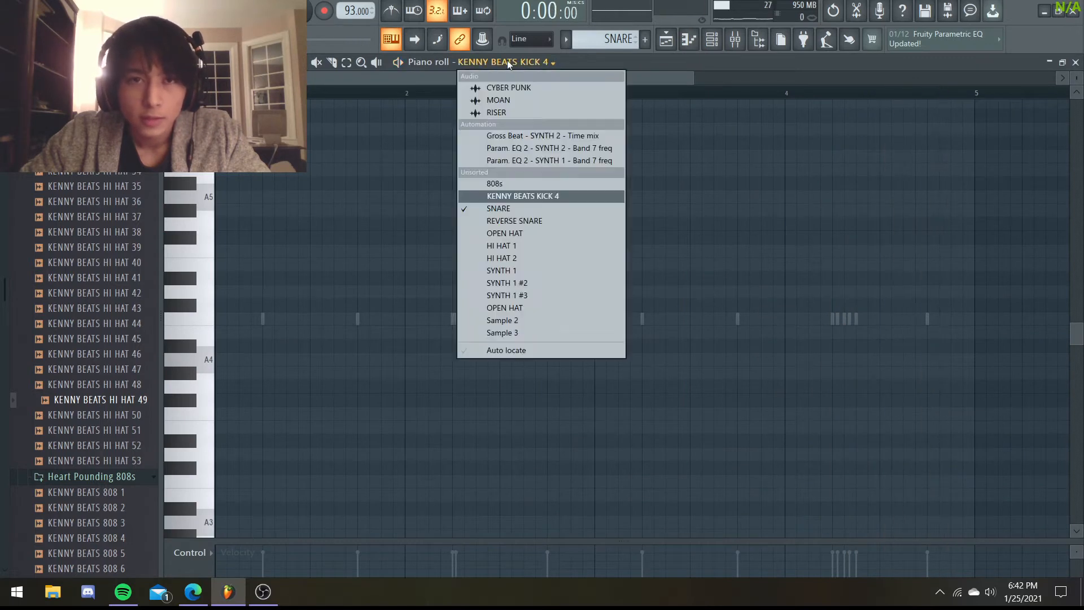
pyautogui.click(550, 221)
pyautogui.click(517, 66)
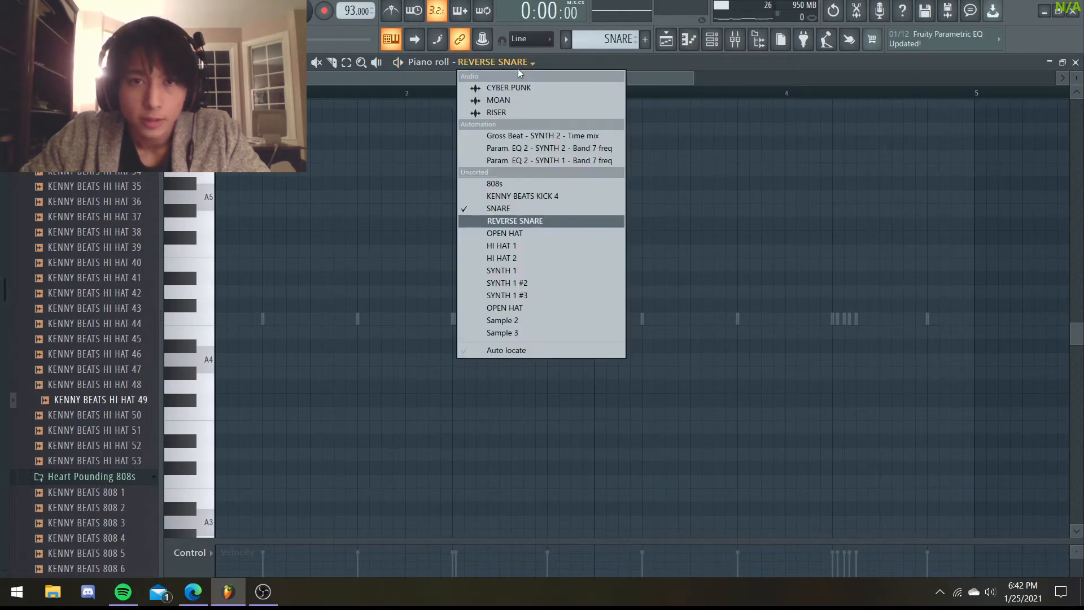
pyautogui.click(536, 208)
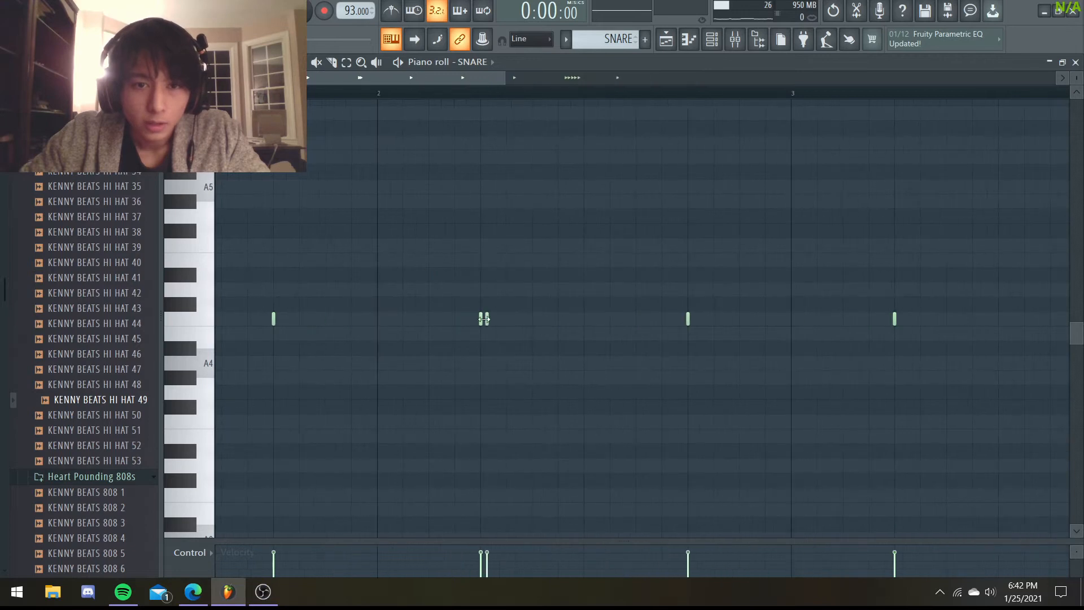
# Step: Play back the SNARE pattern from bar 2, and the fast snare roll in bar 4
pyautogui.click(423, 94)
pyautogui.press('space')
pyautogui.scroll(-4, 429, 103)
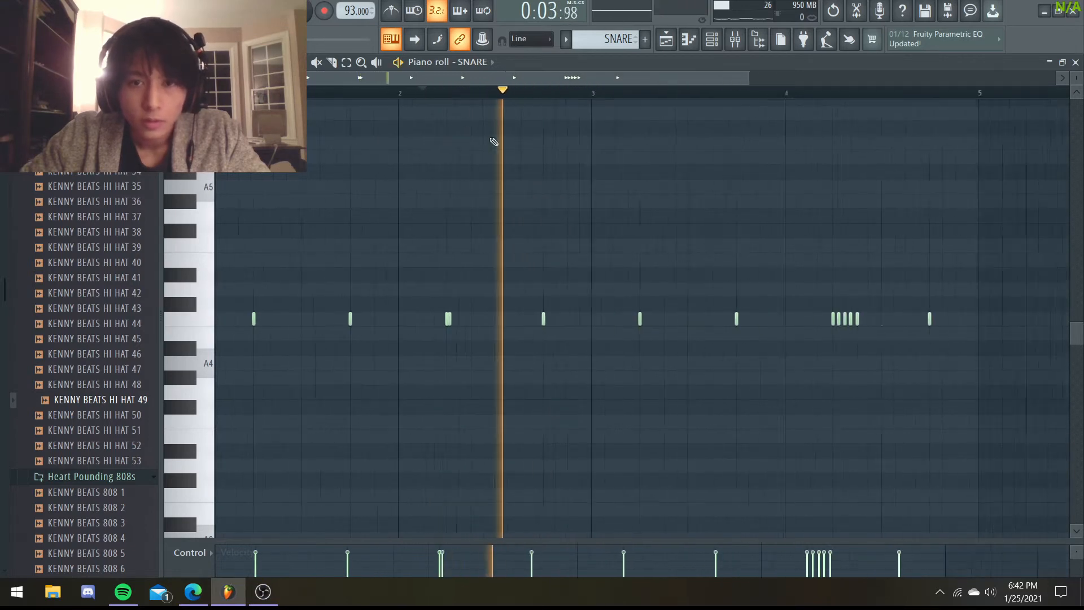
pyautogui.press('space')
pyautogui.click(685, 96)
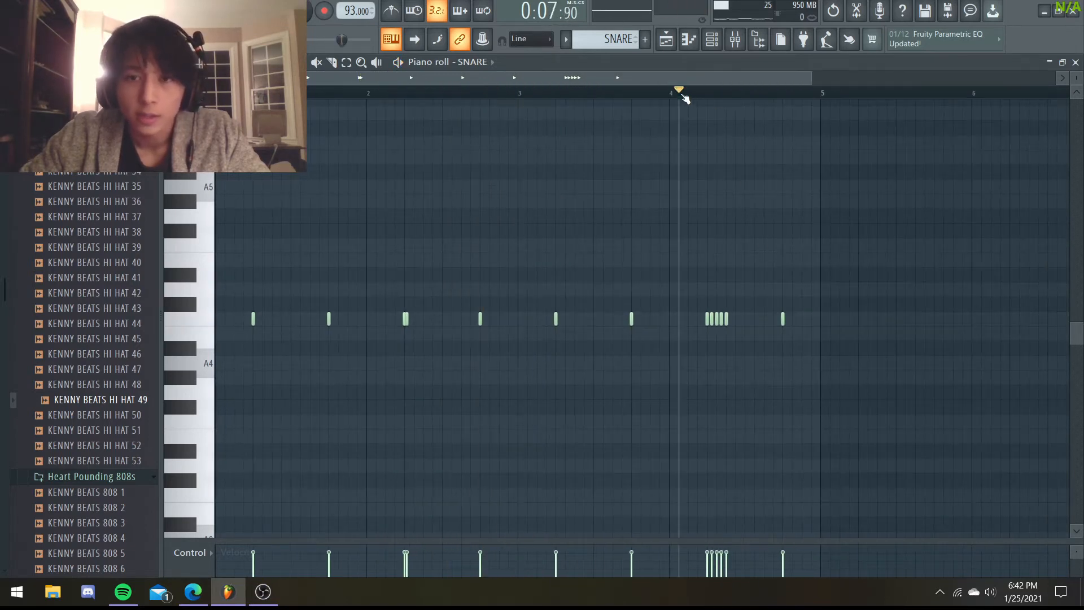
pyautogui.scroll(3, 728, 316)
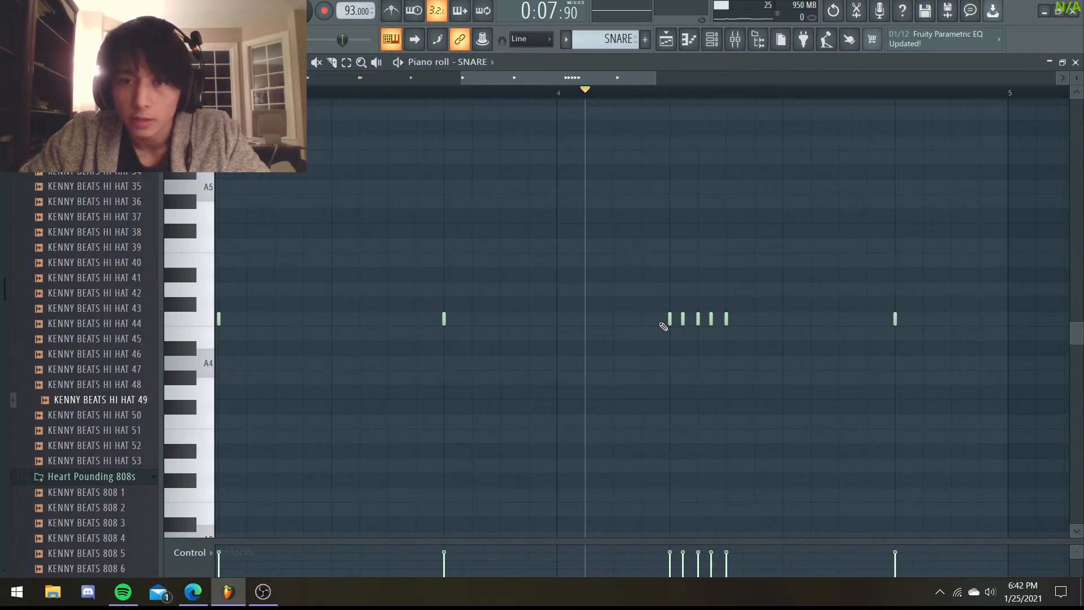
pyautogui.press('space')
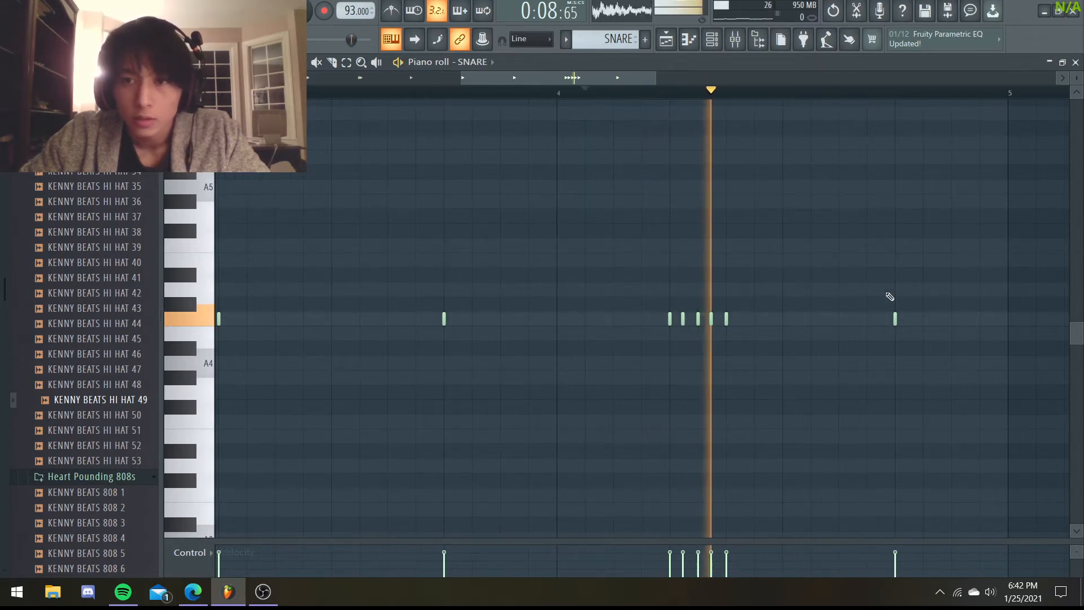
pyautogui.press('space')
# Step: Close the piano roll and the channel rack to return to the playlist arrangement
pyautogui.click(1075, 63)
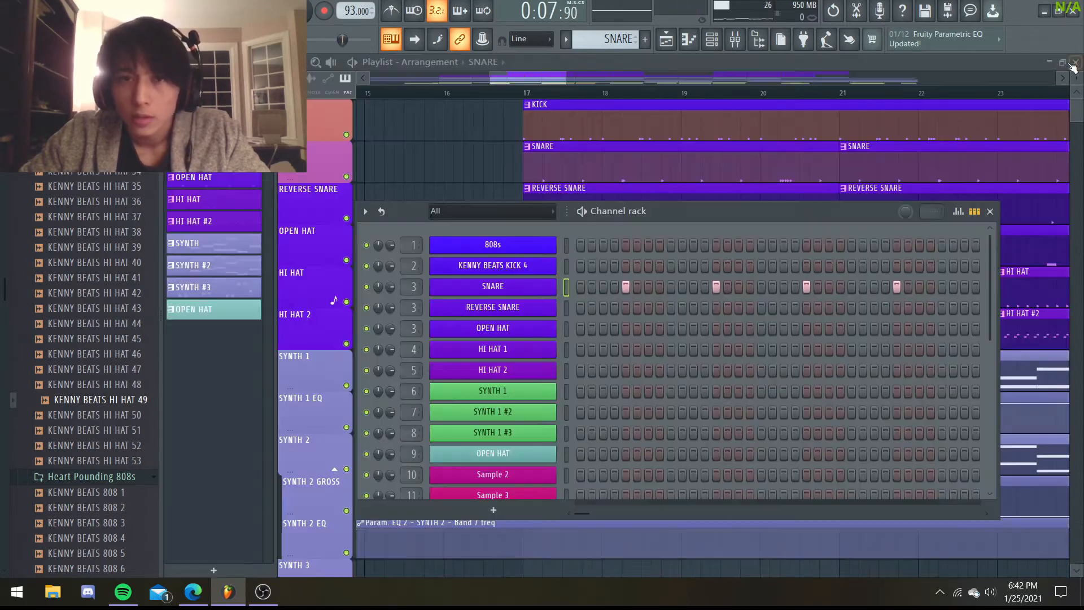
pyautogui.click(993, 212)
pyautogui.scroll(-1, 534, 269)
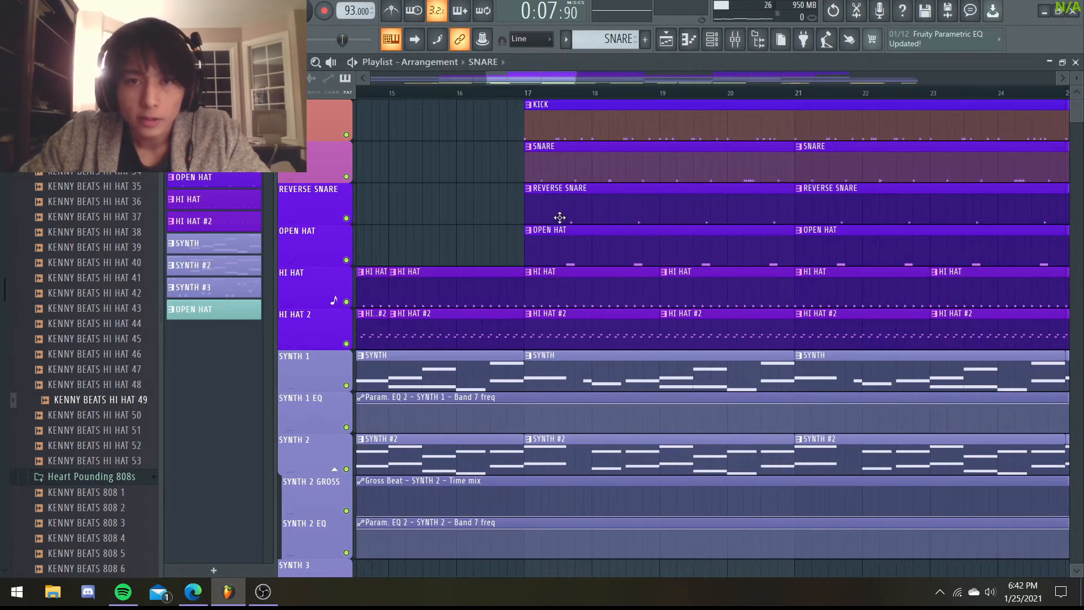
# Step: Isolate the SNARE and REVERSE SNARE tracks and play them from bar 17
pyautogui.scroll(2, 560, 217)
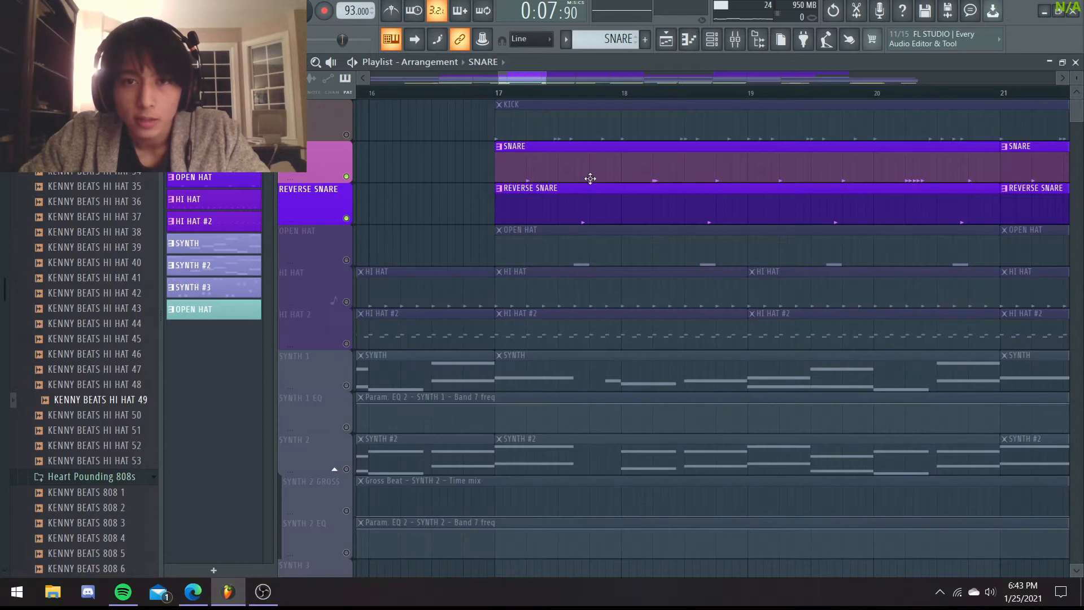
pyautogui.click(499, 93)
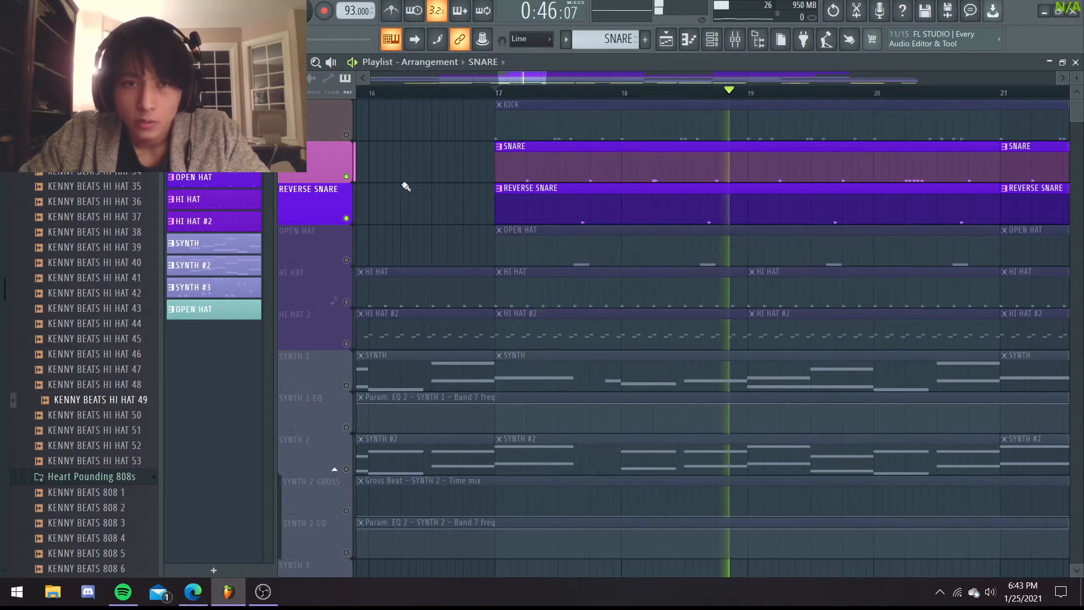
pyautogui.press('space')
# Step: Unmute the KICK track and re-enable all the other playlist tracks
pyautogui.click(347, 135)
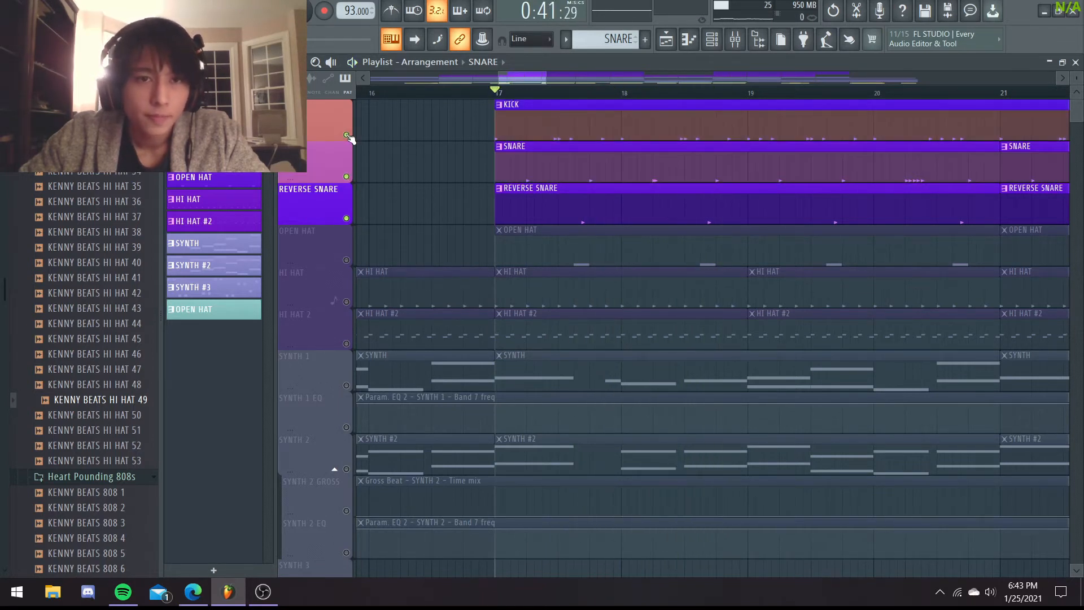
pyautogui.rightClick(348, 135)
pyautogui.rightClick(348, 136)
pyautogui.scroll(-3, 483, 236)
pyautogui.scroll(-1, 484, 237)
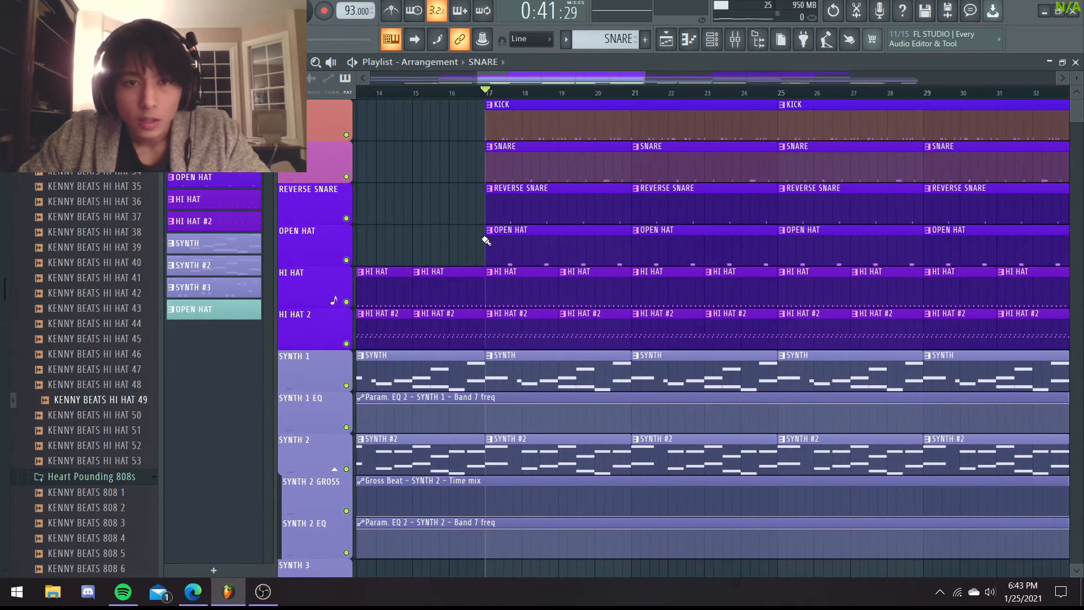
pyautogui.scroll(-1, 414, 306)
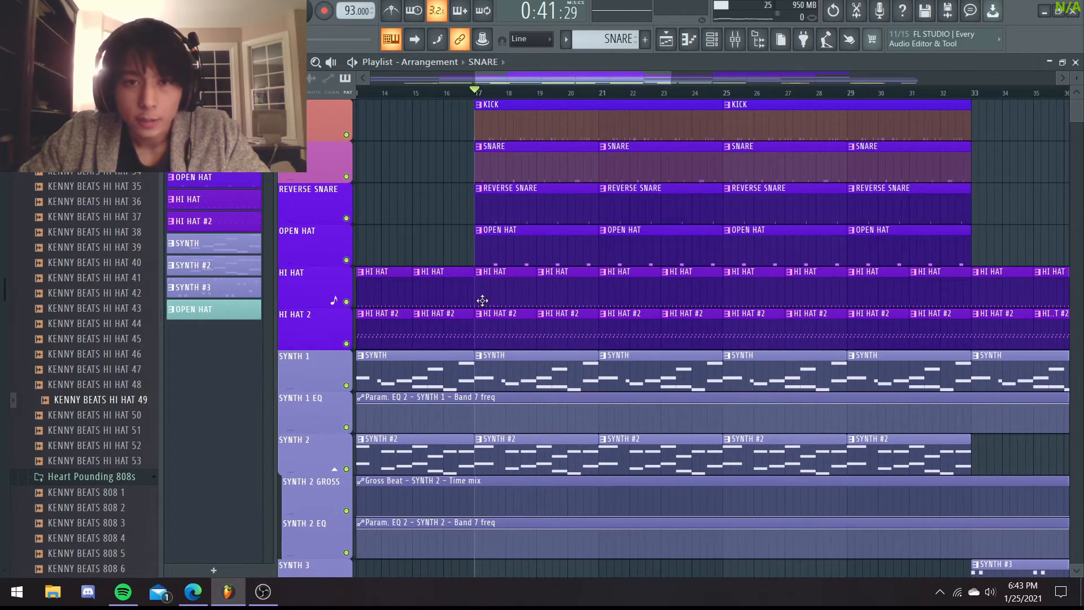
pyautogui.scroll(4, 470, 233)
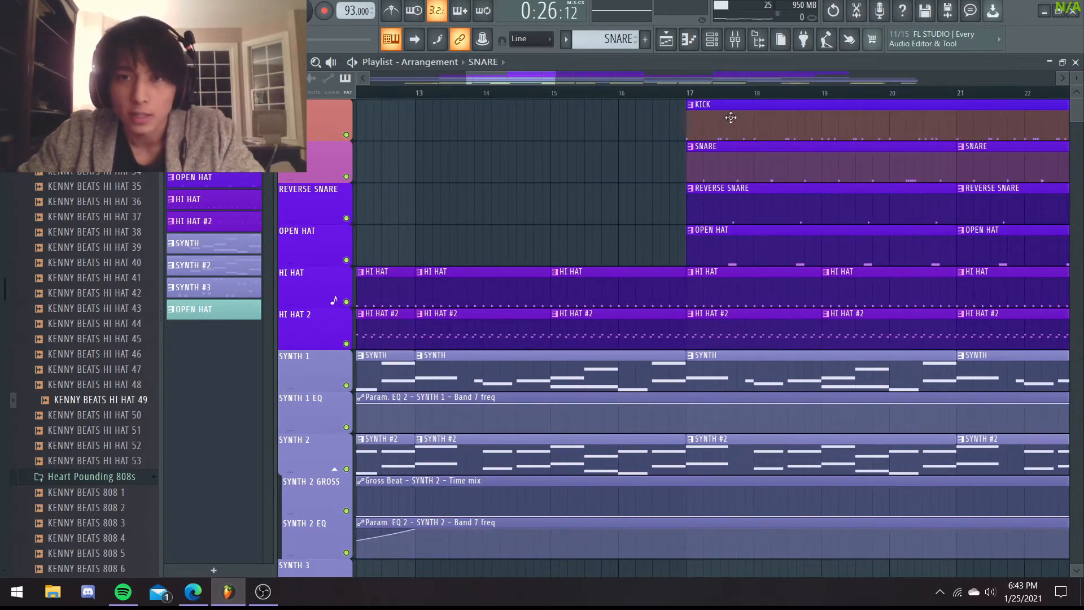
# Step: Isolate the HI HAT and HI HAT 2 tracks and play them from bar 9
pyautogui.rightClick(347, 302)
pyautogui.rightClick(347, 343)
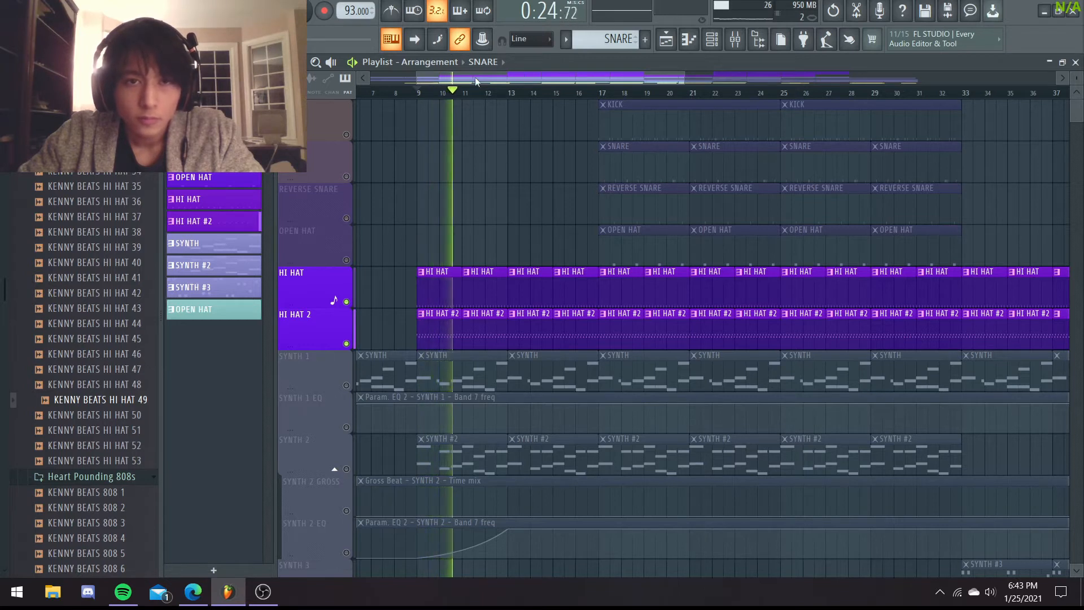
pyautogui.press('space')
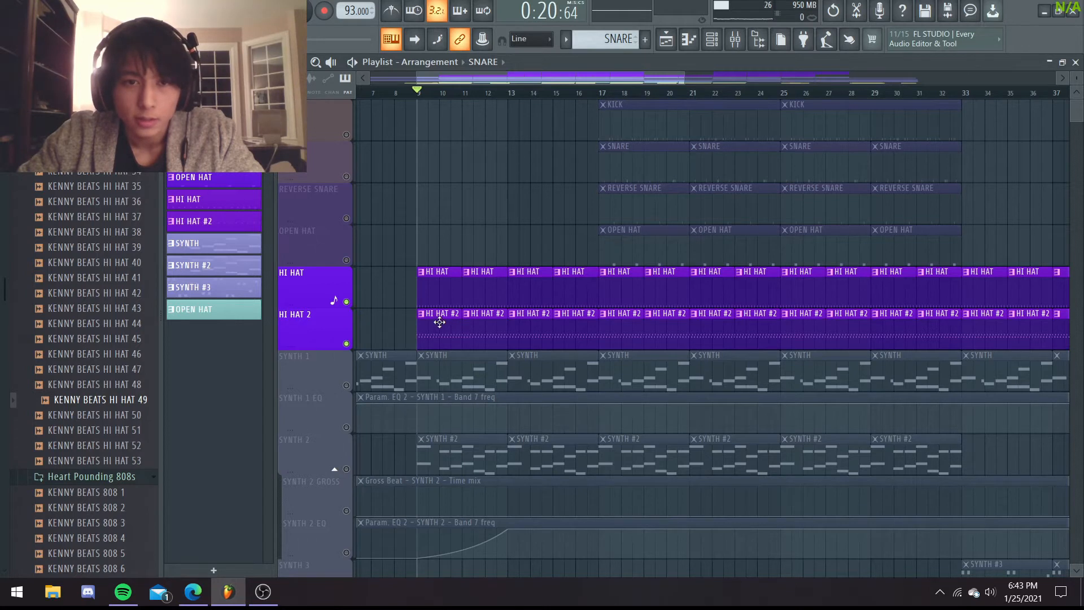
# Step: Unmute the first OPEN HAT track alongside the hi-hats and examine its notes around bar 17
pyautogui.scroll(3, 432, 312)
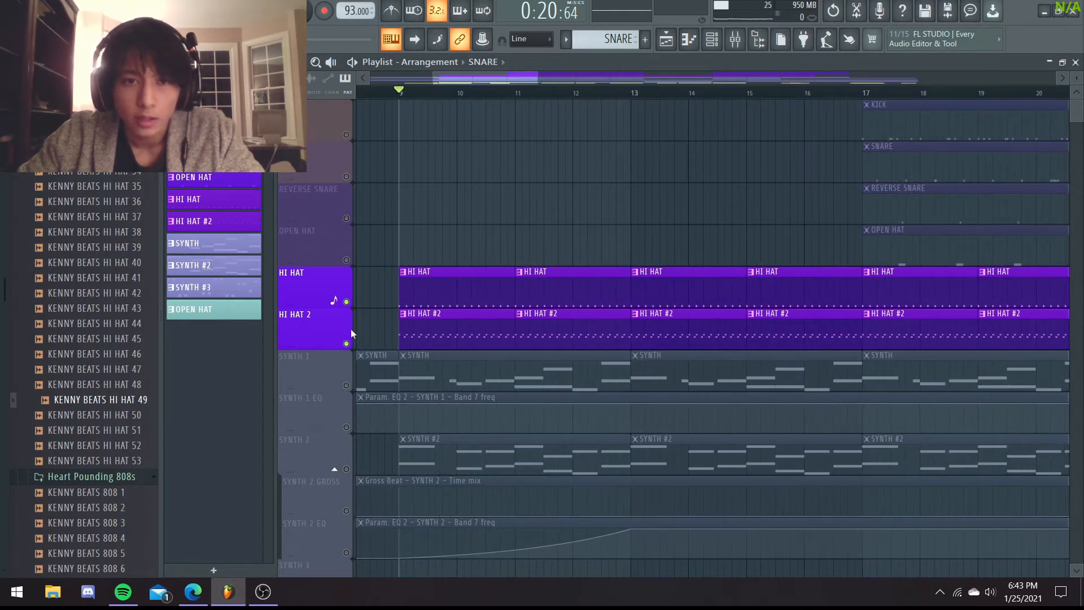
pyautogui.click(346, 260)
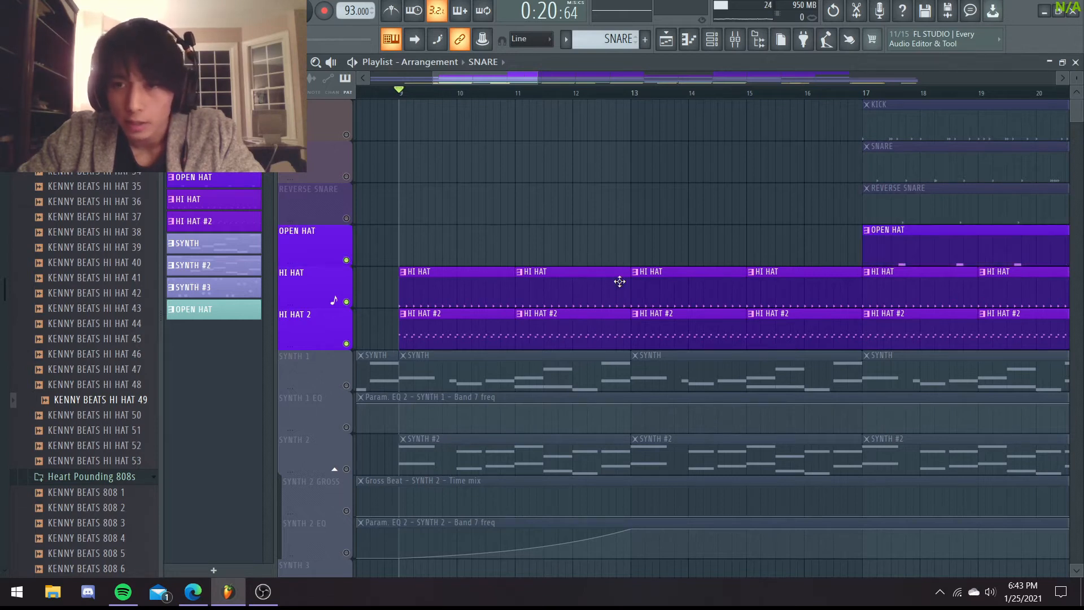
pyautogui.scroll(5, 620, 281)
pyautogui.scroll(1, 752, 231)
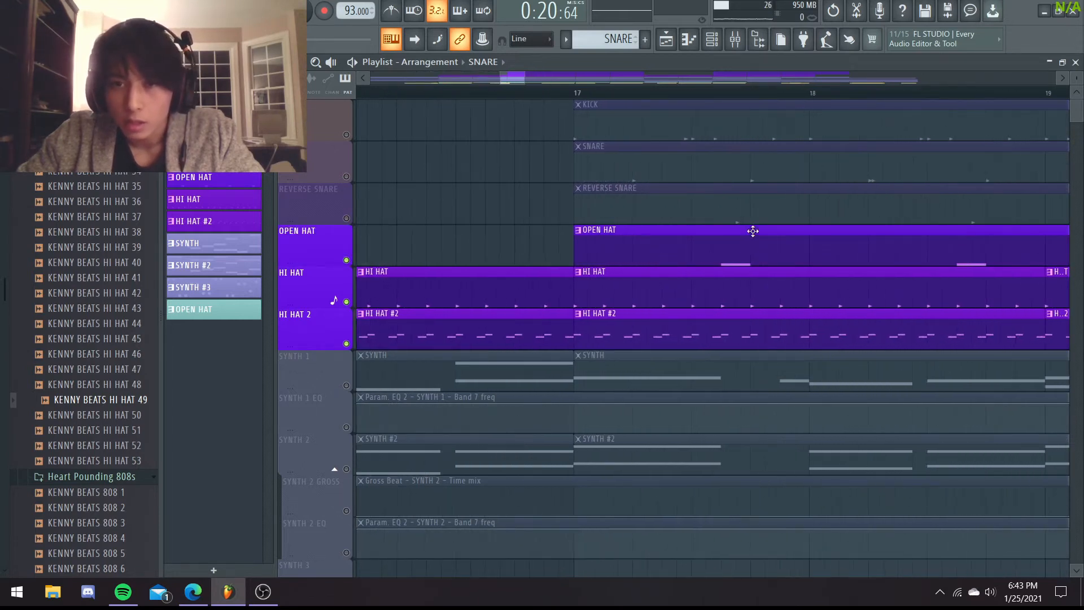
pyautogui.scroll(-2, 755, 212)
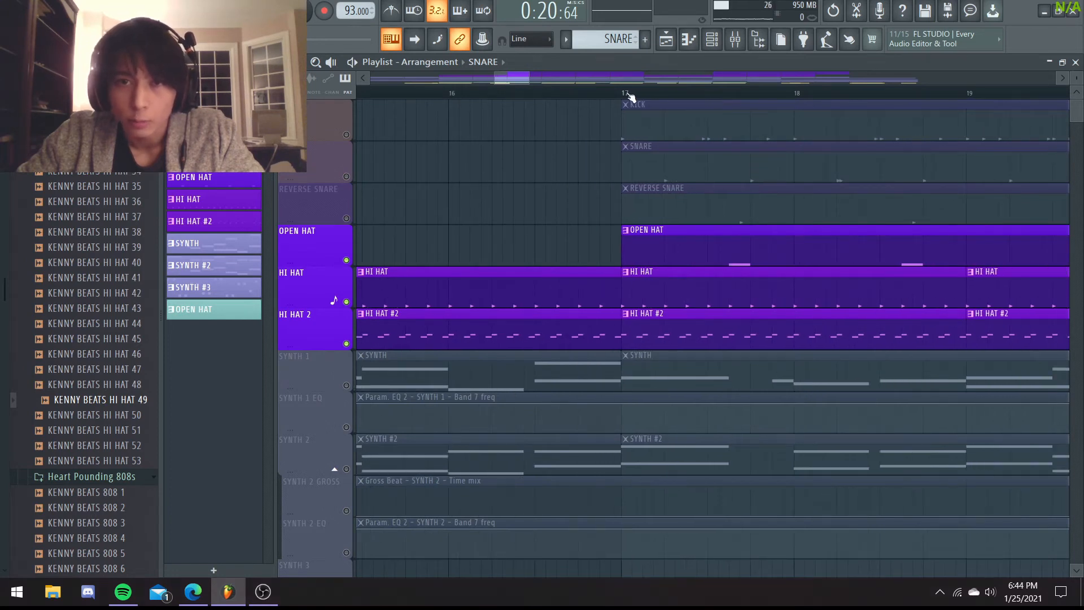
# Step: Solo the REVERSE SNARE track, and unmute the OPEN HAT above the hi-hats and the SNARE track with it
pyautogui.keyDown('ctrl'); pyautogui.click(346, 219); pyautogui.keyUp('ctrl')
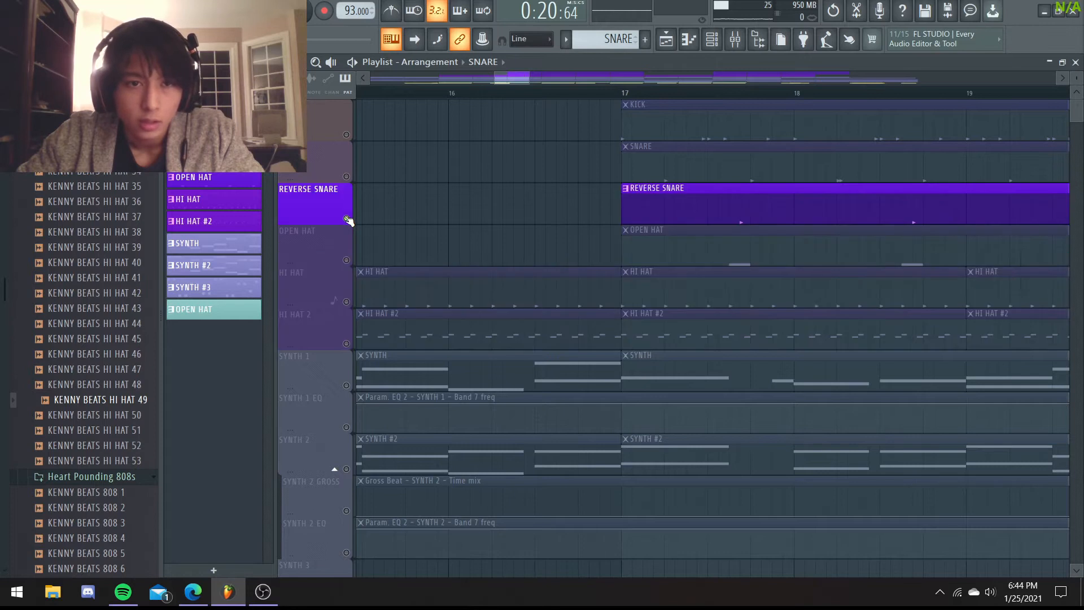
pyautogui.click(347, 261)
pyautogui.click(347, 176)
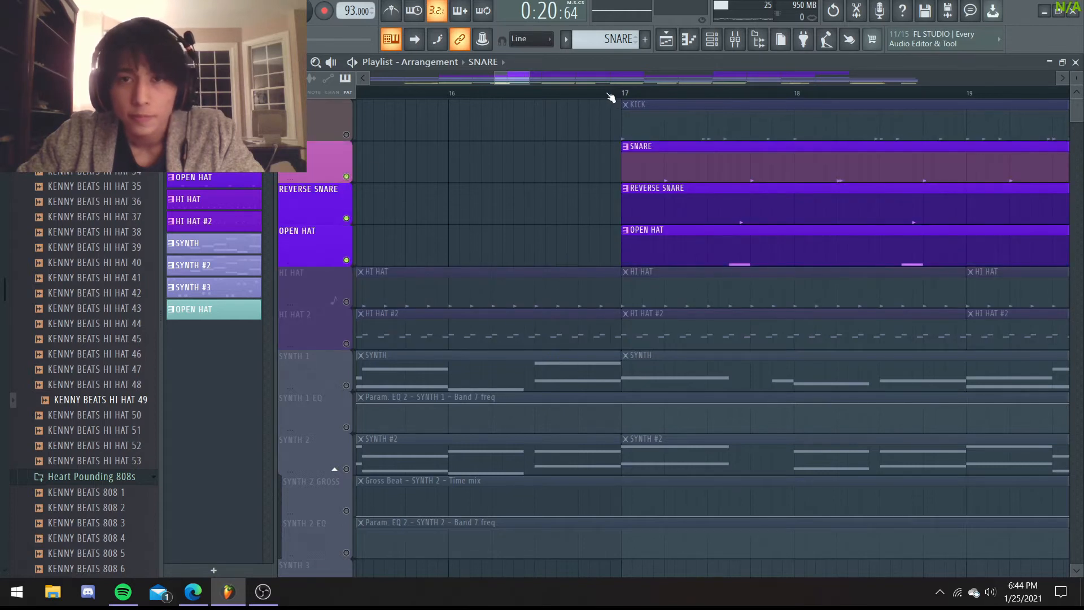
# Step: Play the SNARE, REVERSE SNARE and first OPEN HAT tracks together from bar 17
pyautogui.click(622, 92)
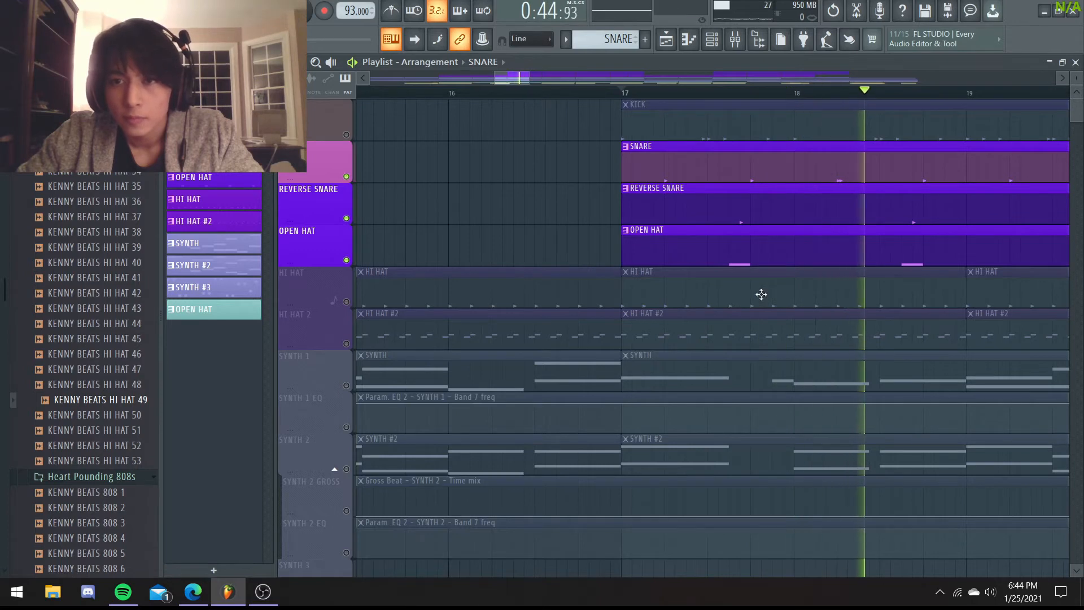
pyautogui.scroll(-3, 588, 272)
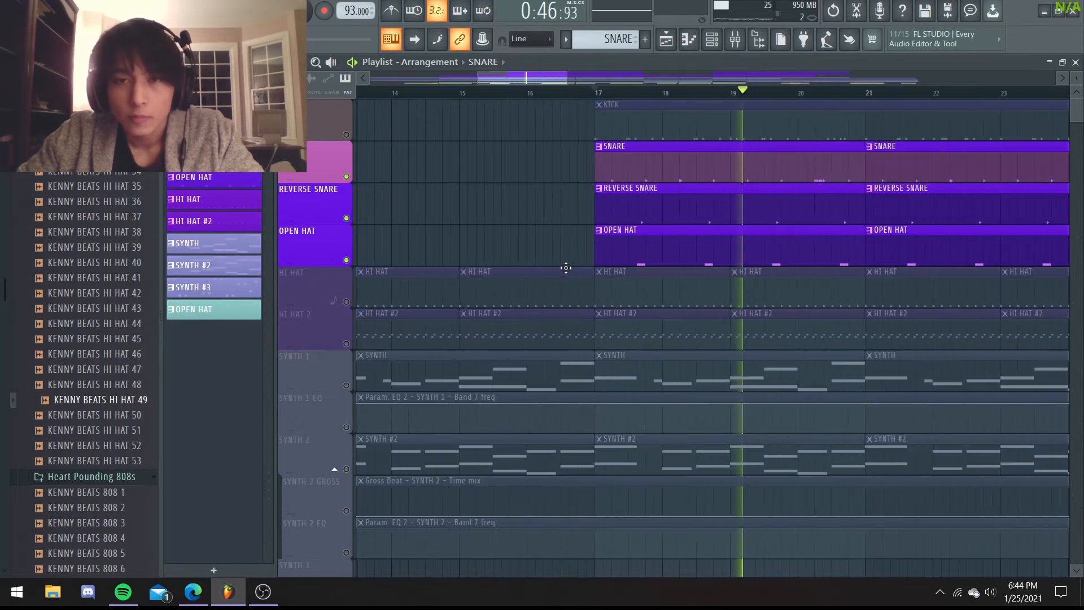
pyautogui.press('space')
# Step: Mute the first OPEN HAT track and the REVERSE SNARE track, and re-enable all playlist tracks
pyautogui.click(346, 259)
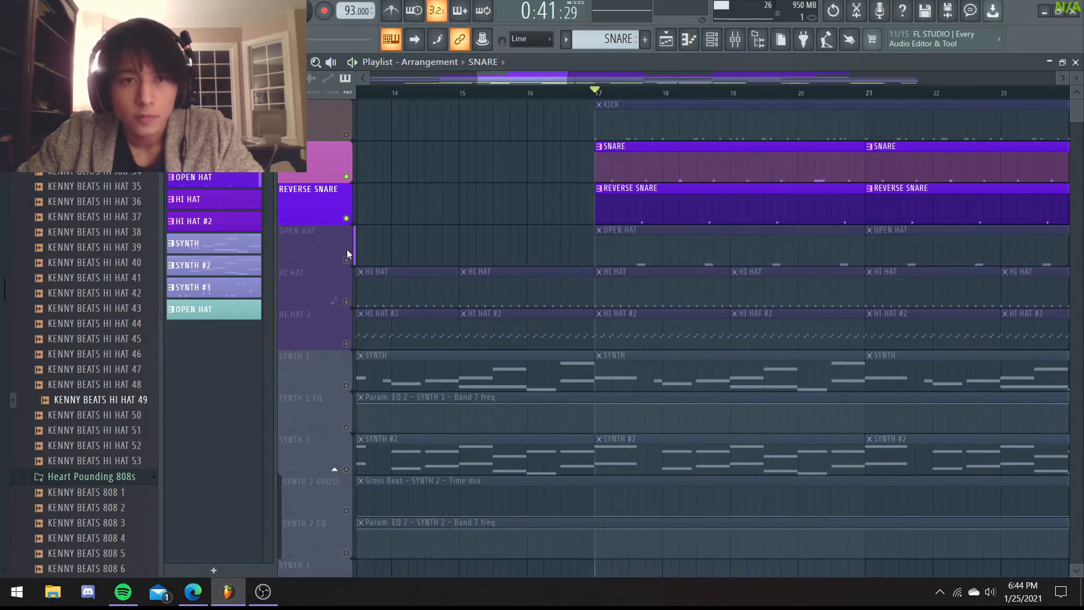
pyautogui.click(346, 218)
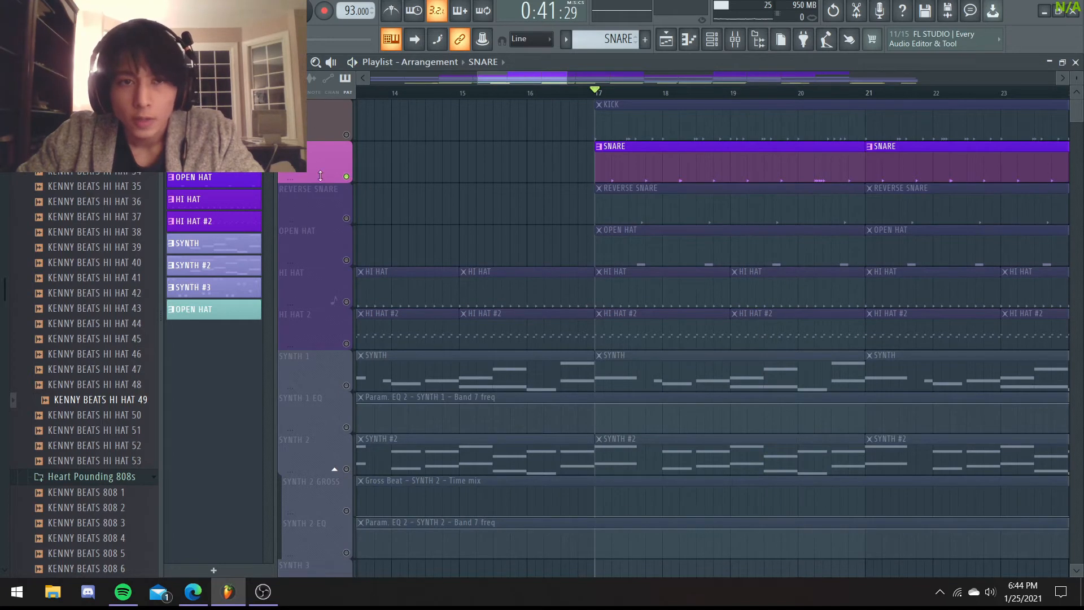
pyautogui.rightClick(347, 177)
# Step: Look over the synth section of the arrangement and show the SYNTH pattern in the channel rack
pyautogui.scroll(-2, 450, 252)
pyautogui.scroll(-3, 539, 312)
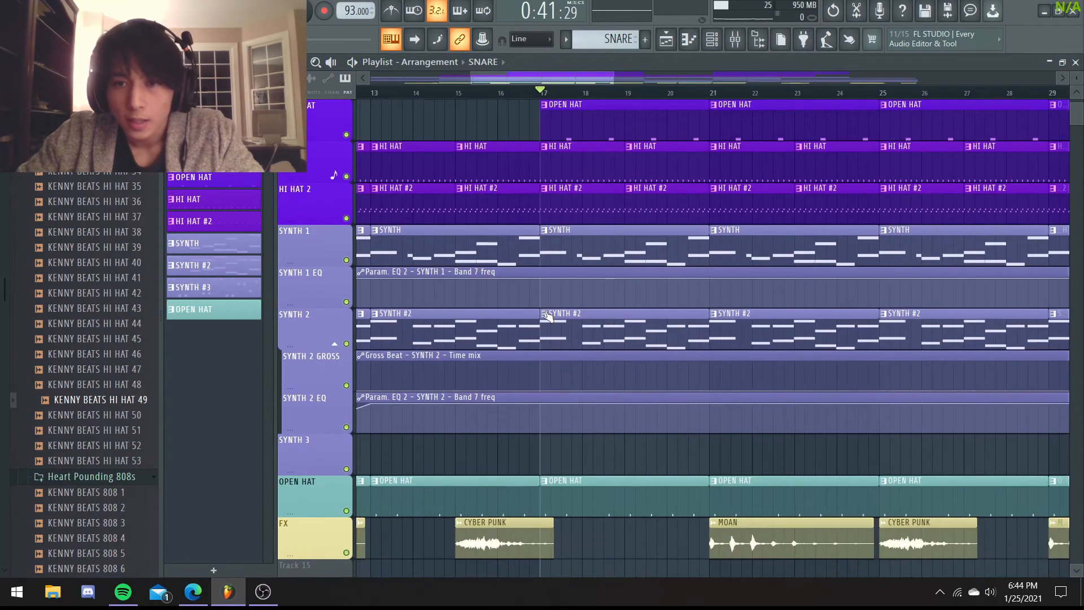
pyautogui.scroll(-2, 537, 307)
pyautogui.scroll(-5, 576, 252)
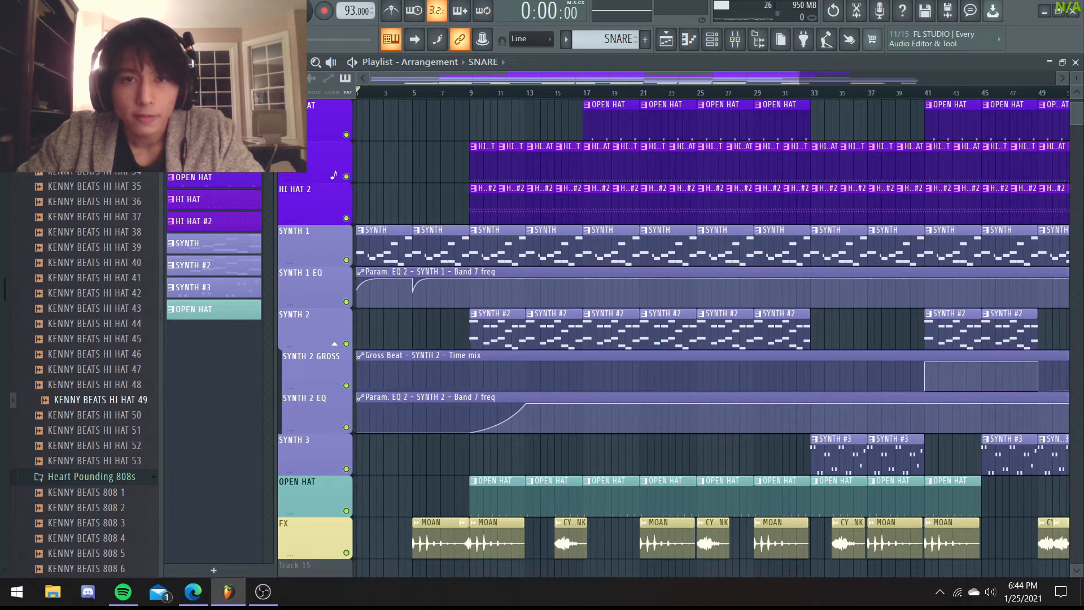
pyautogui.scroll(5, 389, 252)
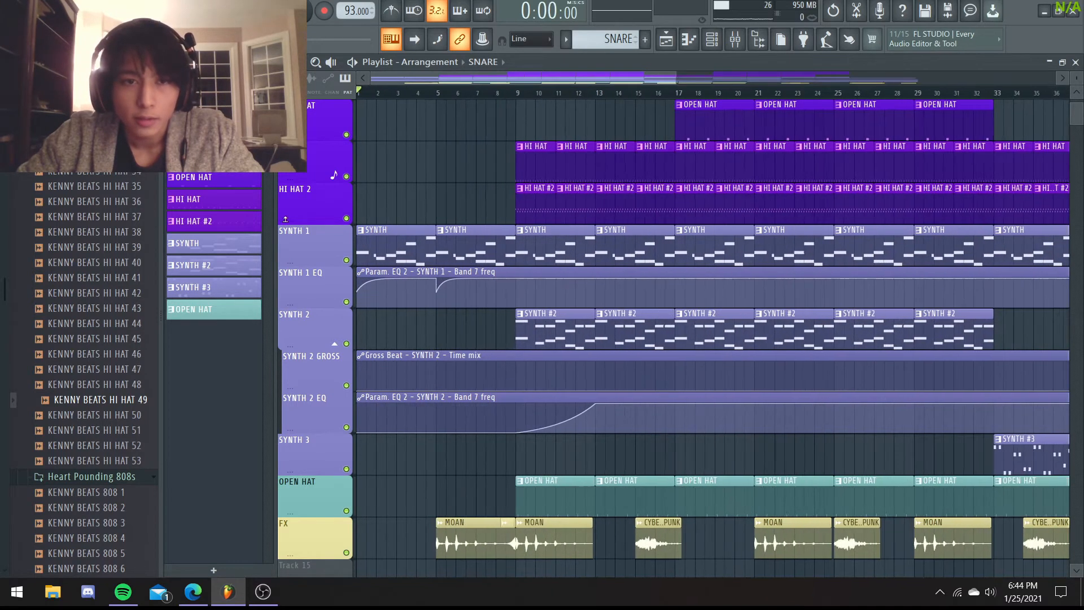
pyautogui.click(713, 39)
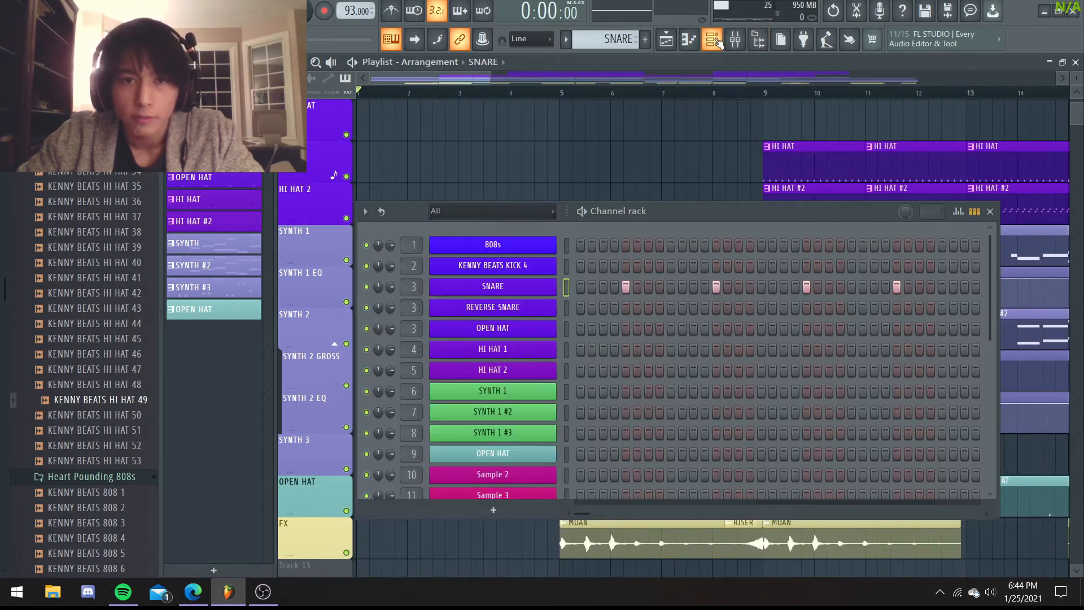
pyautogui.click(192, 243)
pyautogui.click(711, 39)
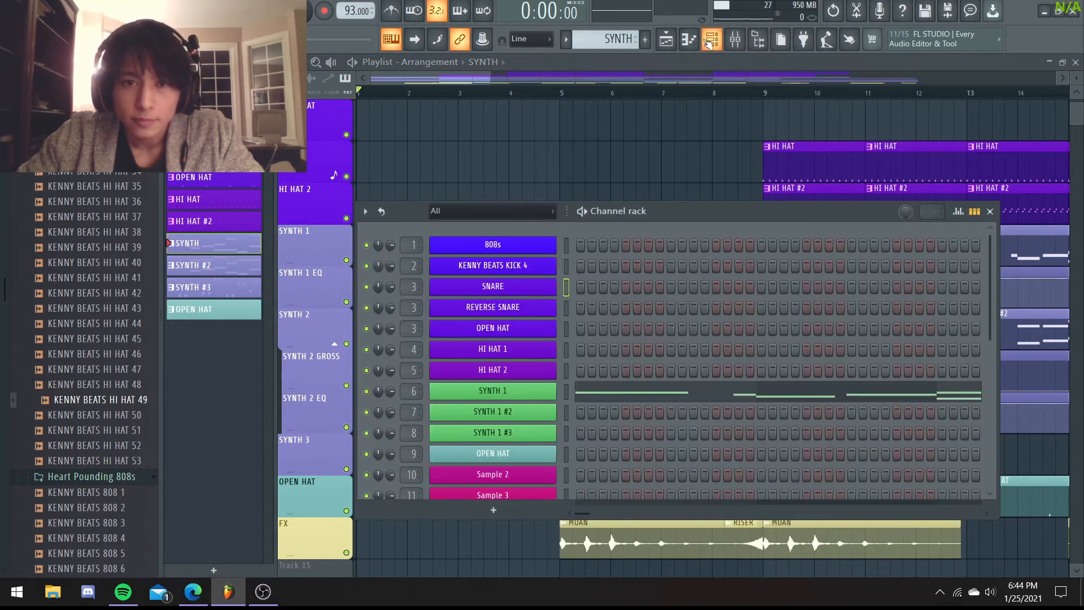
# Step: Open the SYNTH 1 instrument, audition a few notes of its Sexy Bubbles preset, and close it along with the channel rack
pyautogui.click(526, 395)
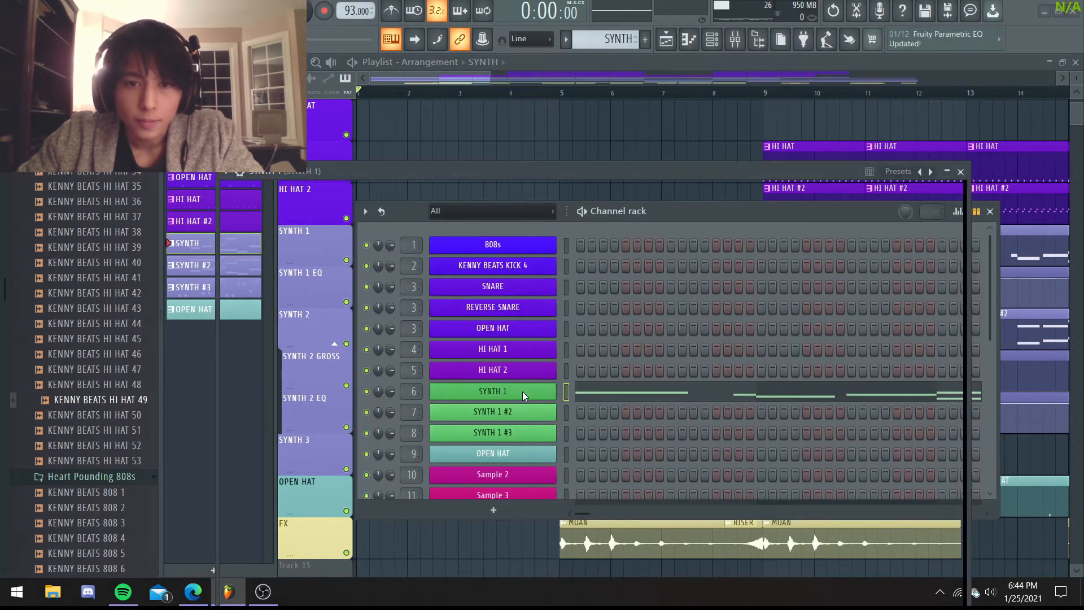
pyautogui.press('x')
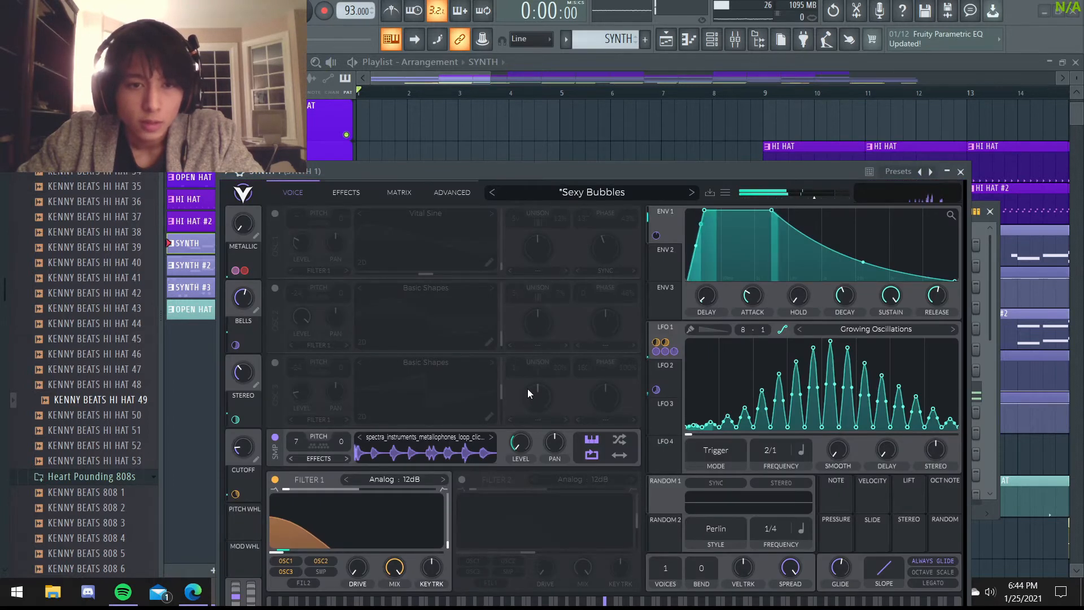
pyautogui.press('b')
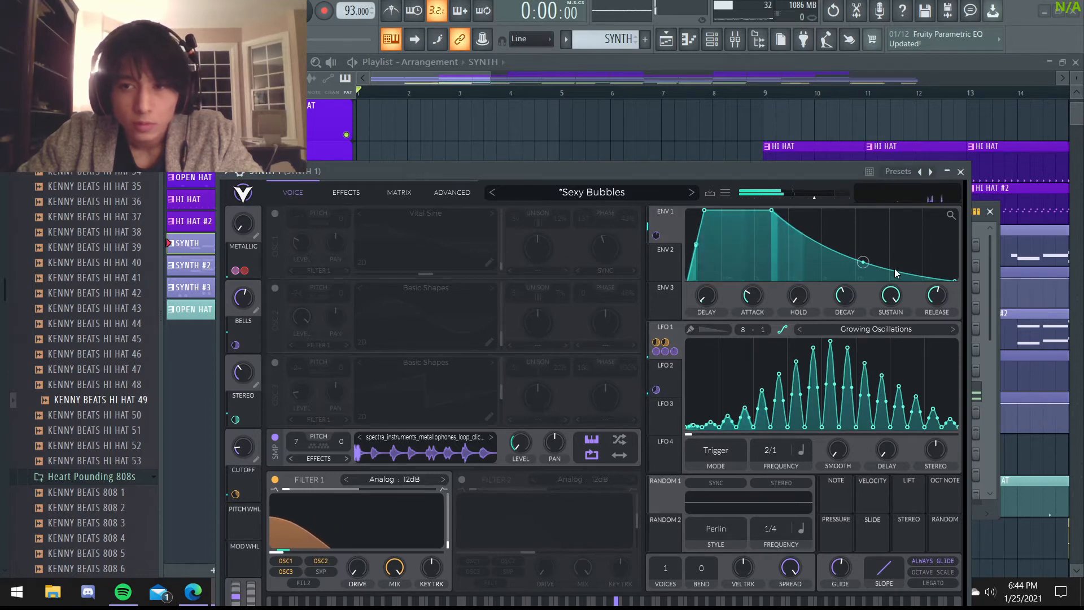
pyautogui.click(961, 172)
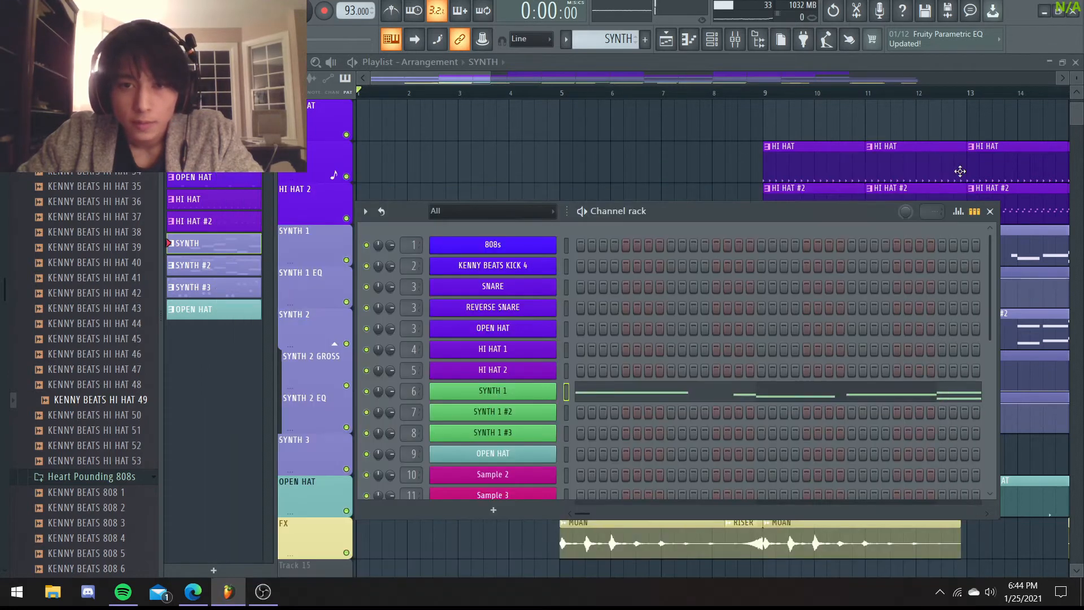
pyautogui.click(991, 212)
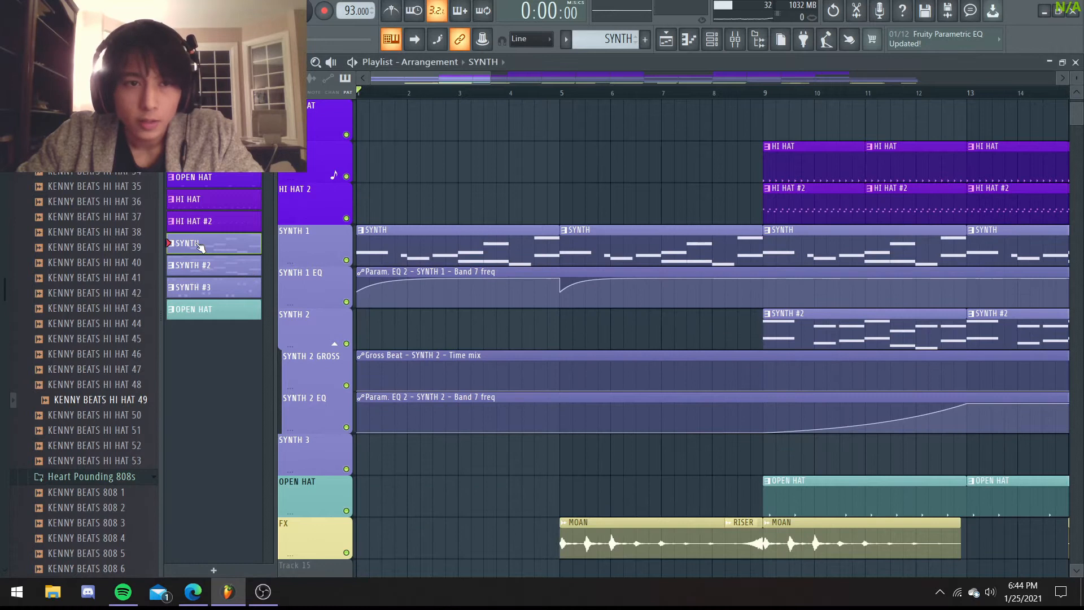
# Step: Play the SYNTH 1 melody in the piano roll and return to the playlist
pyautogui.click(689, 39)
pyautogui.press('space')
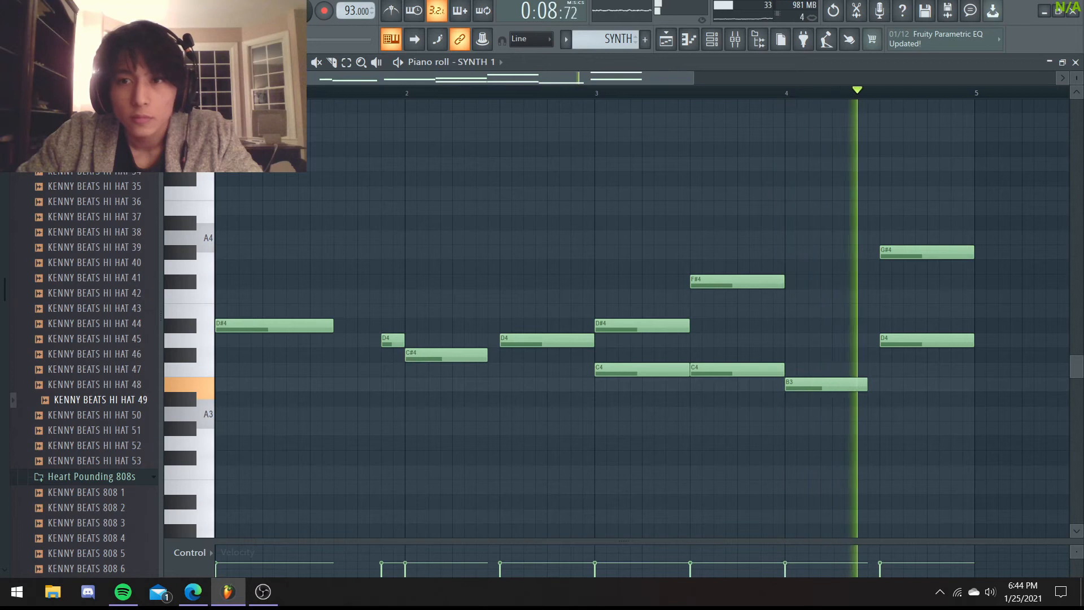
pyautogui.press('space')
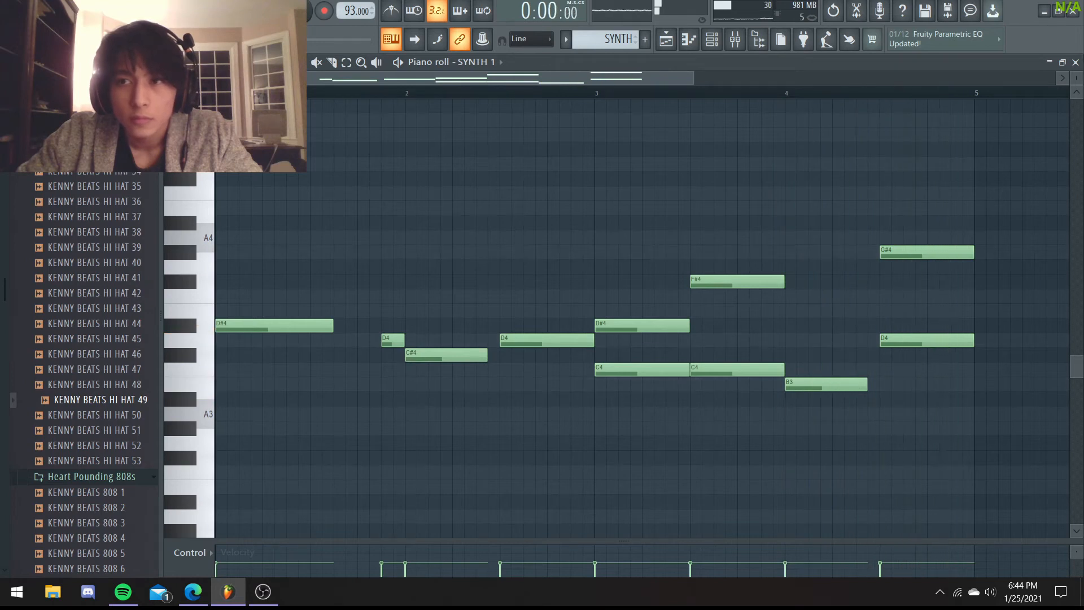
pyautogui.click(1077, 62)
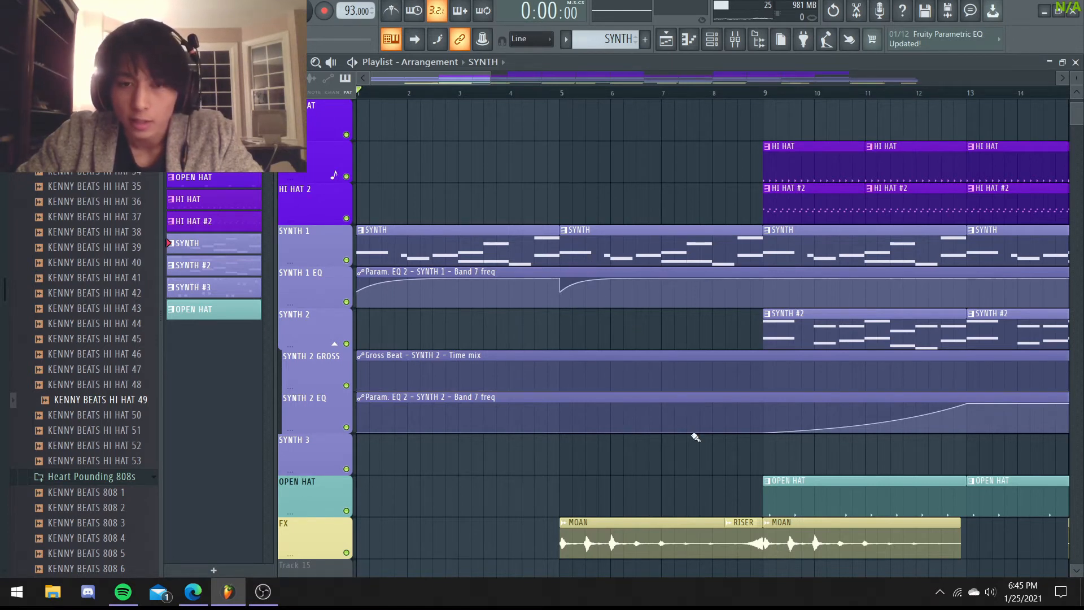
# Step: Play the arrangement briefly from bar 1 and from bar 5, where the SYNTH 1 EQ automation restarts
pyautogui.scroll(-1, 610, 502)
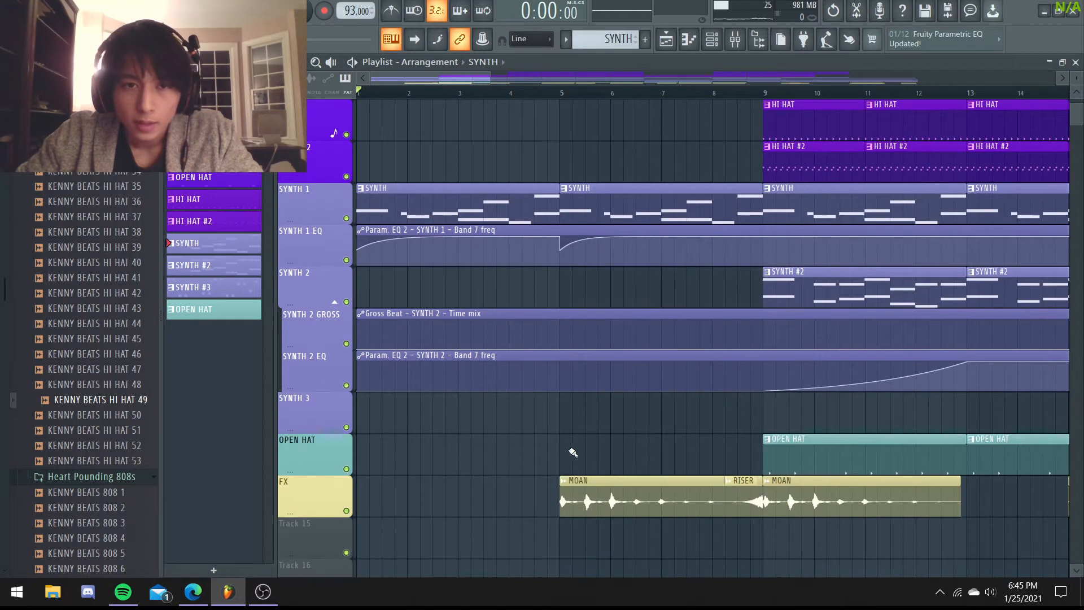
pyautogui.scroll(1, 572, 446)
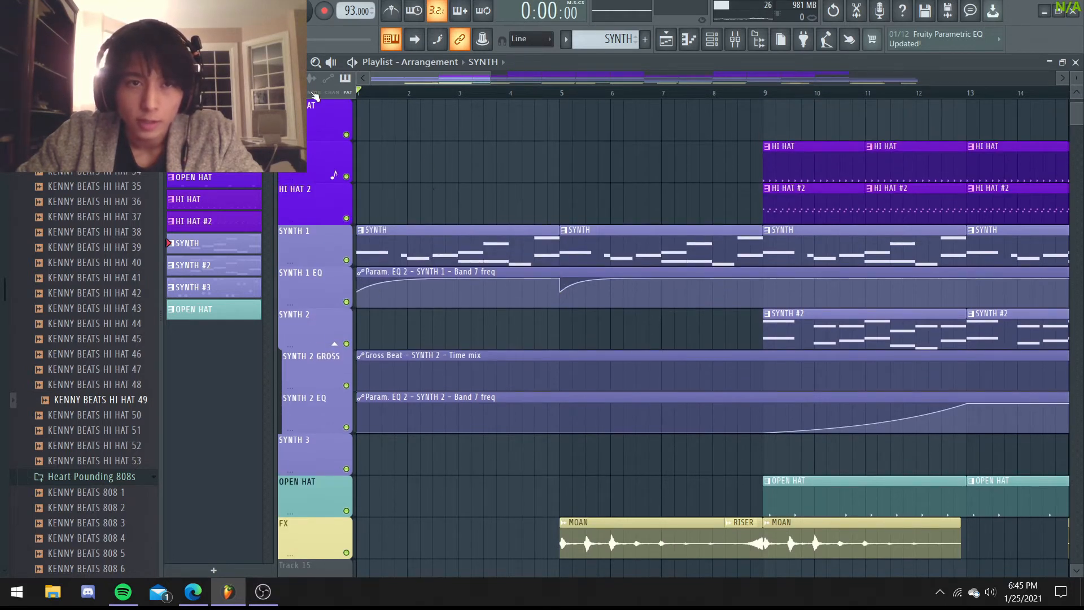
pyautogui.press('space')
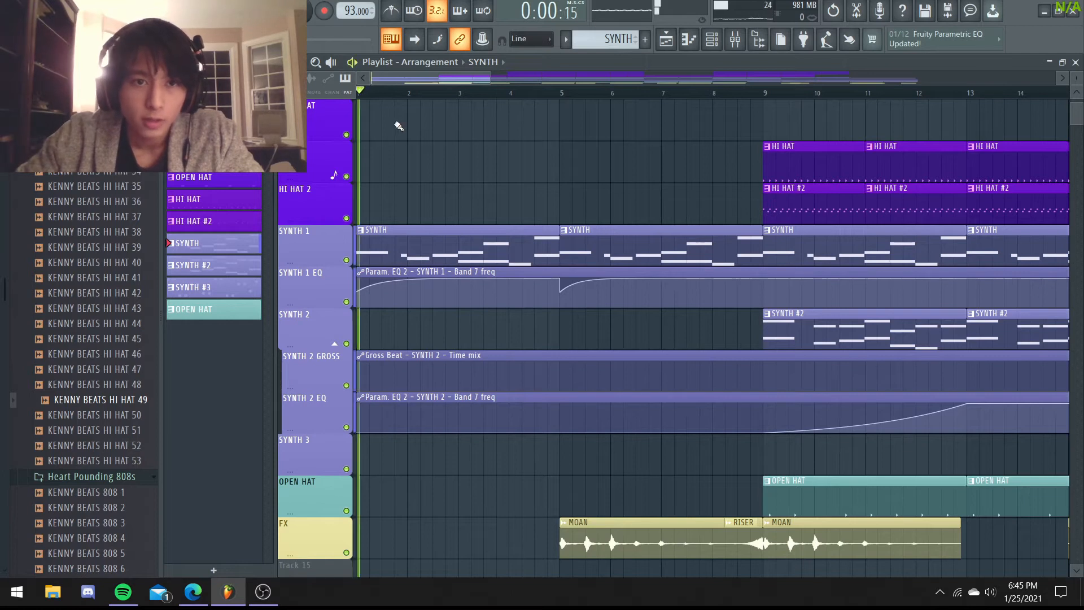
pyautogui.click(563, 99)
pyautogui.press('space')
pyautogui.press('space')
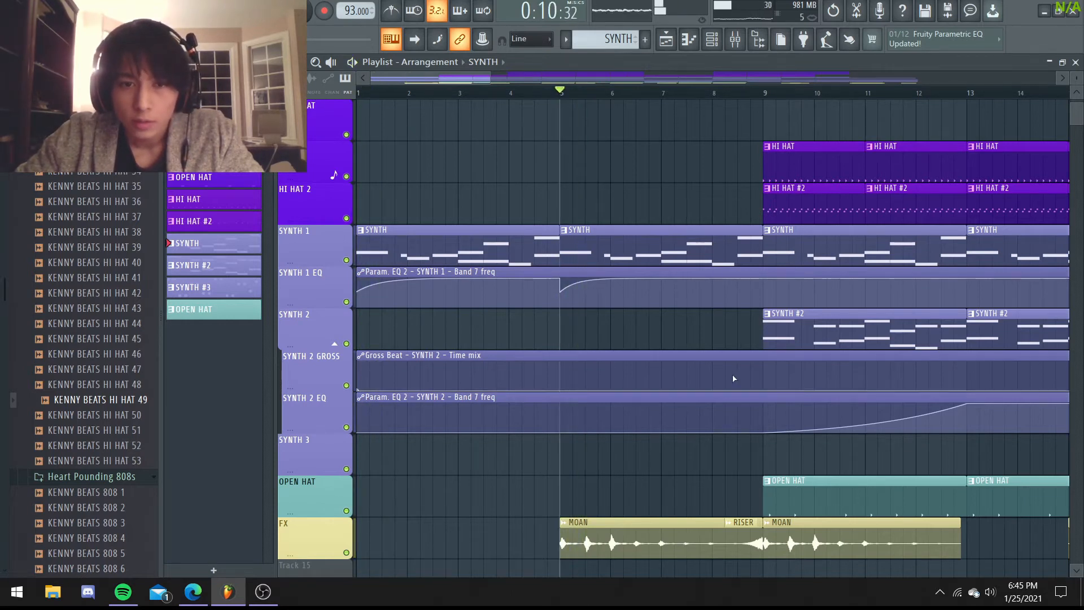
# Step: Examine the FX clips and the SYNTH 2 entry, and place the playhead at bar 9
pyautogui.scroll(-2, 399, 315)
pyautogui.scroll(-5, 537, 370)
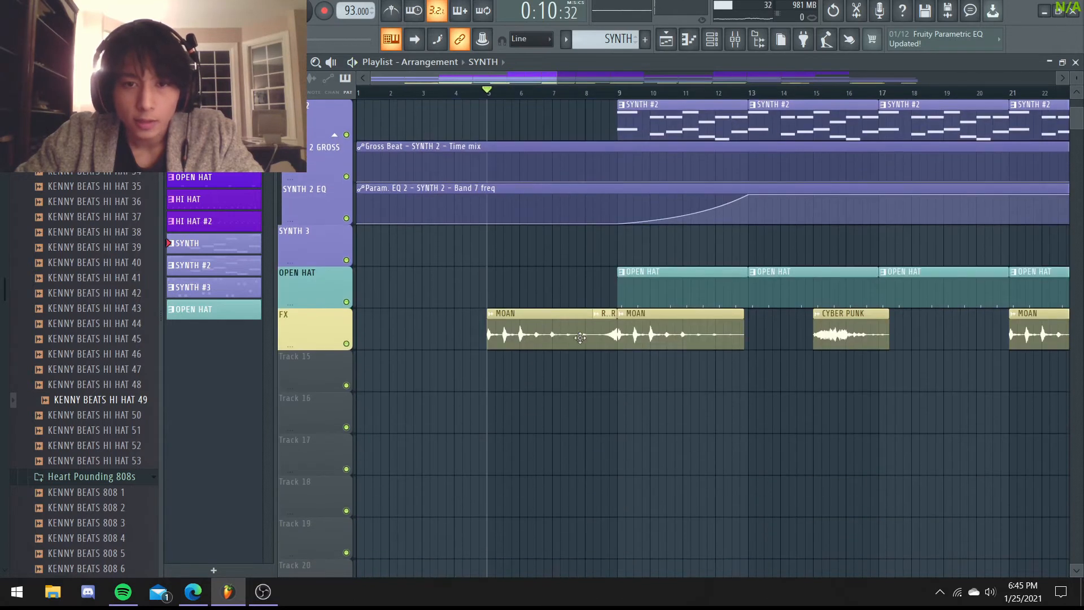
pyautogui.scroll(3, 580, 338)
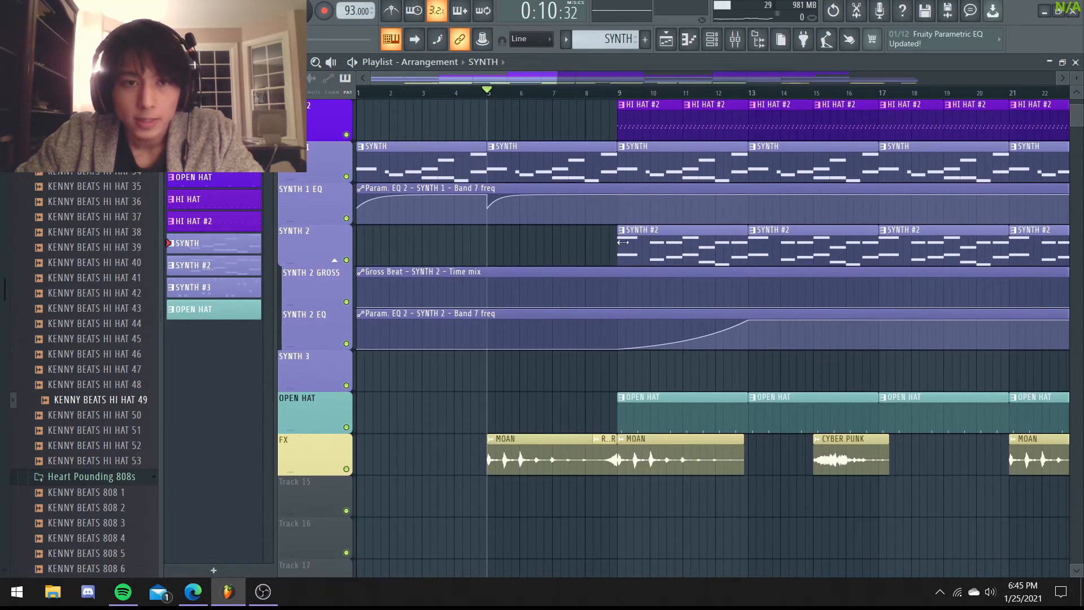
pyautogui.scroll(4, 652, 243)
pyautogui.click(597, 95)
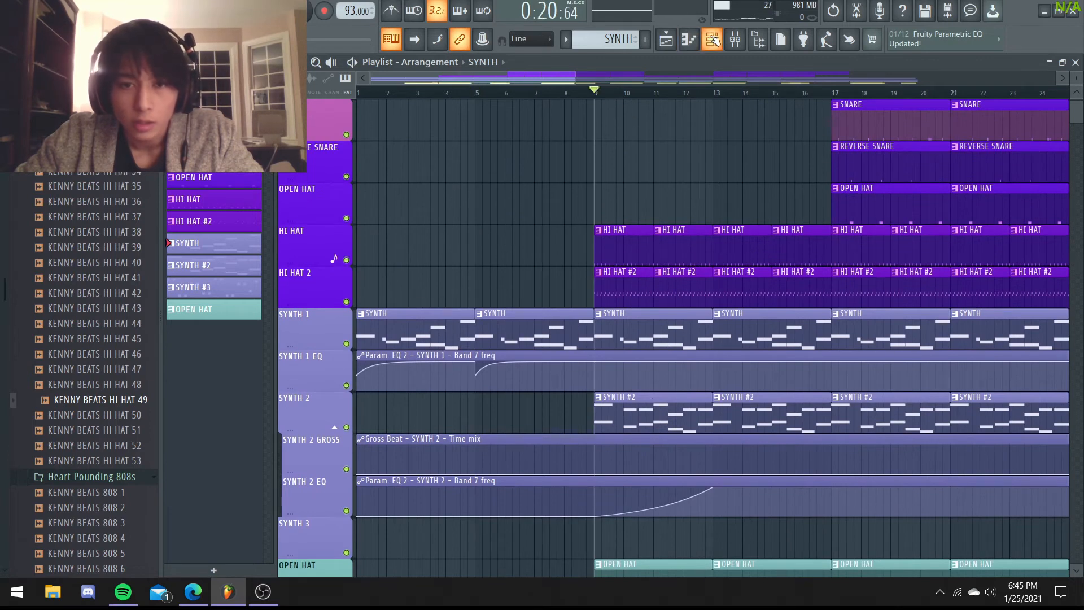
# Step: Select the SYNTH #2 pattern and open the SYNTH 1 #2 instrument from the channel rack
pyautogui.click(244, 267)
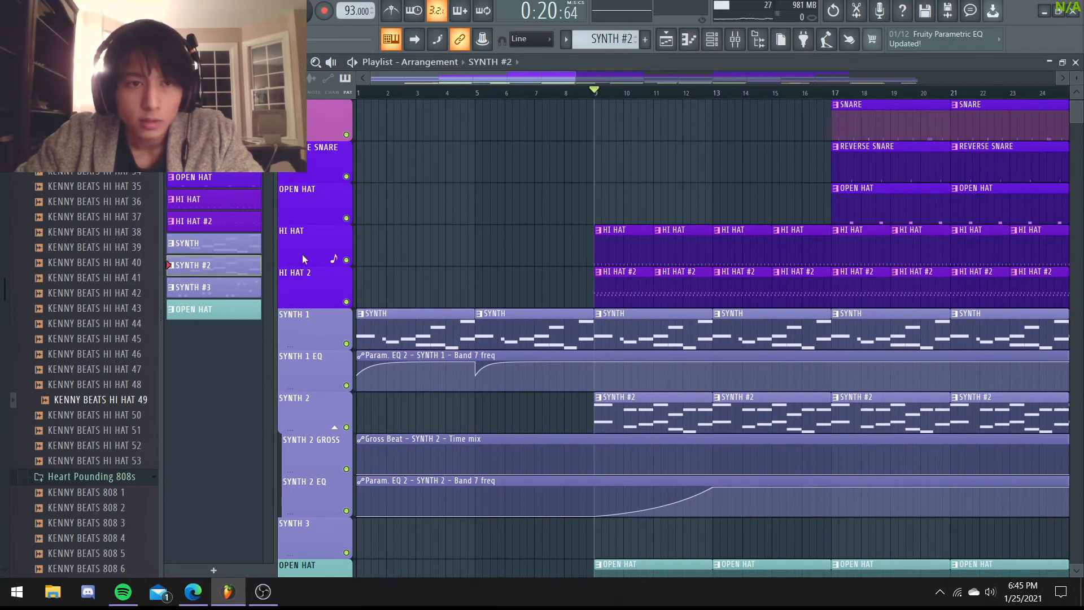
pyautogui.click(736, 39)
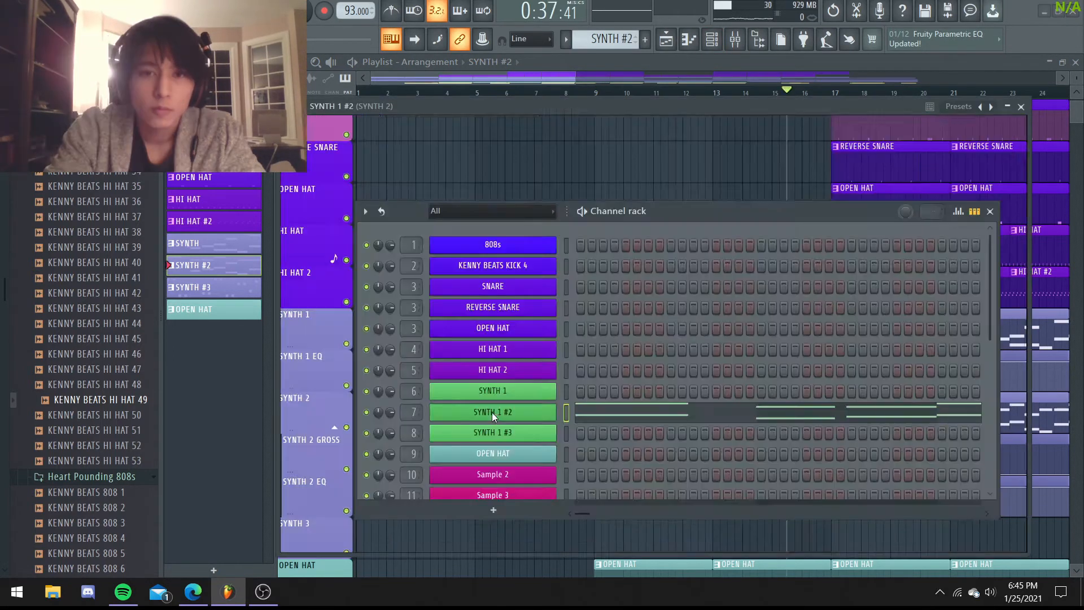
pyautogui.click(492, 413)
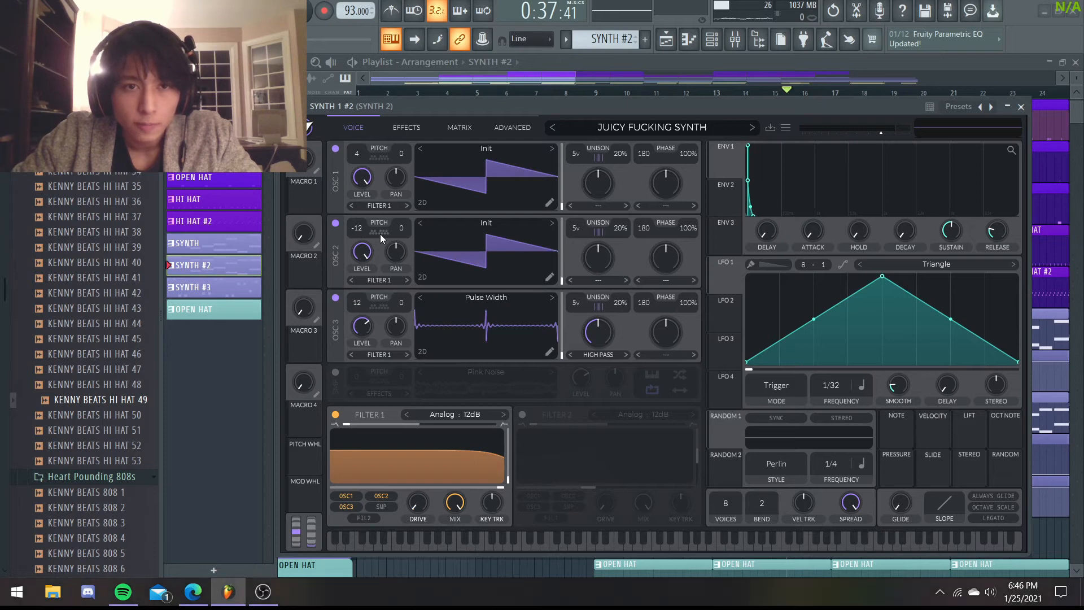
# Step: Audition OSC 2 on its own, and bring OSC 1 and OSC 3 back in one after the other
pyautogui.click(336, 150)
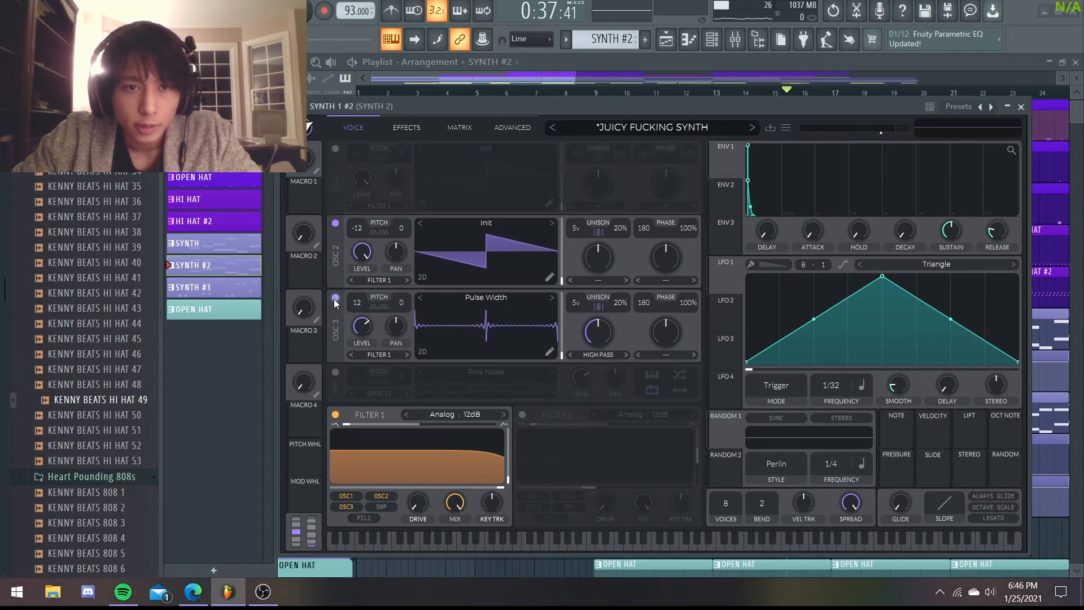
pyautogui.click(335, 299)
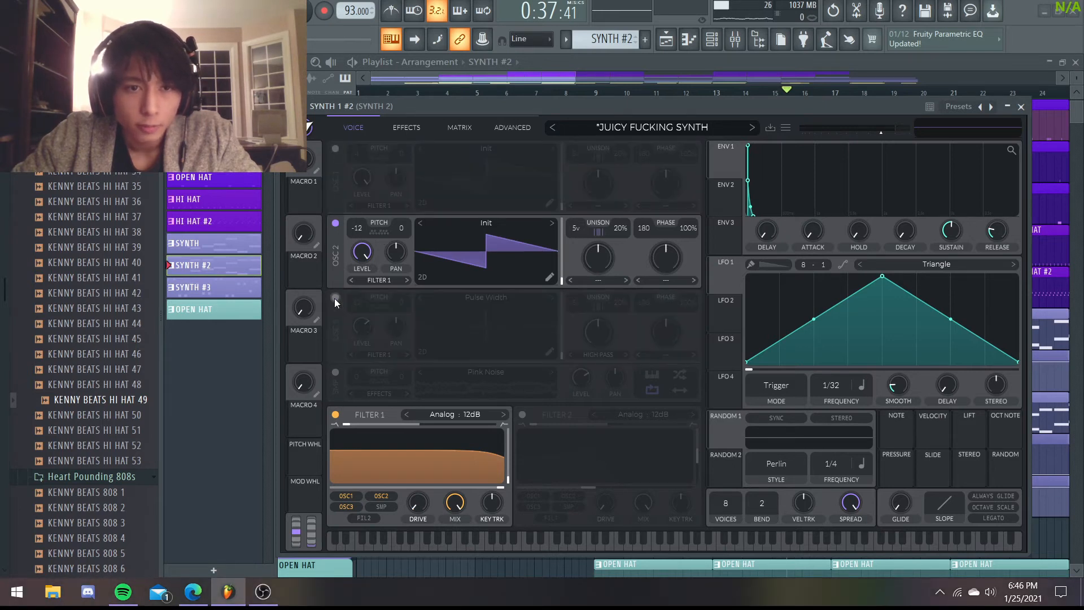
pyautogui.click(336, 150)
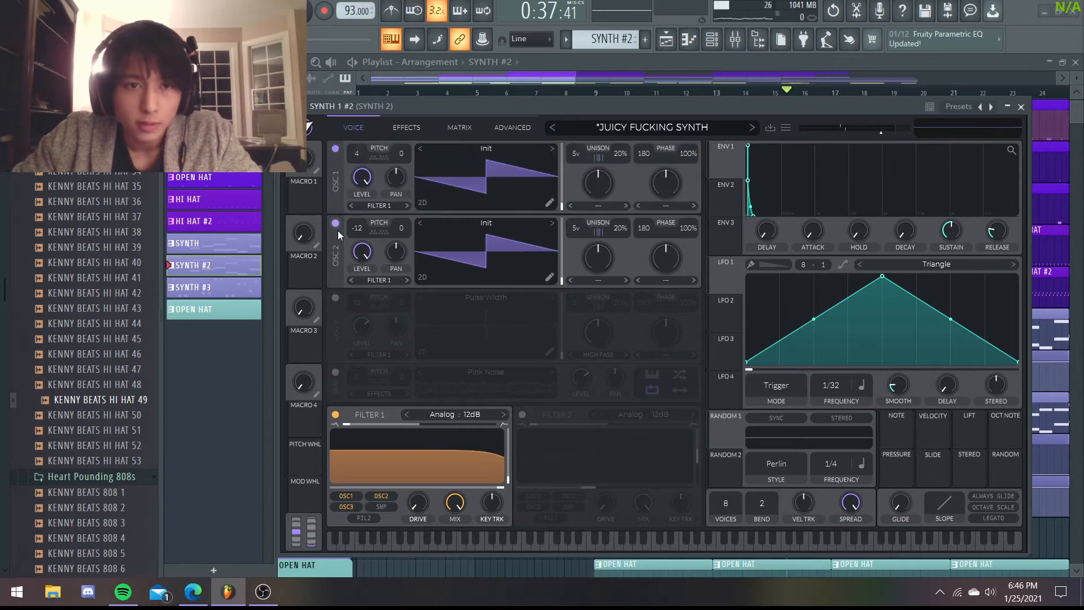
pyautogui.click(335, 299)
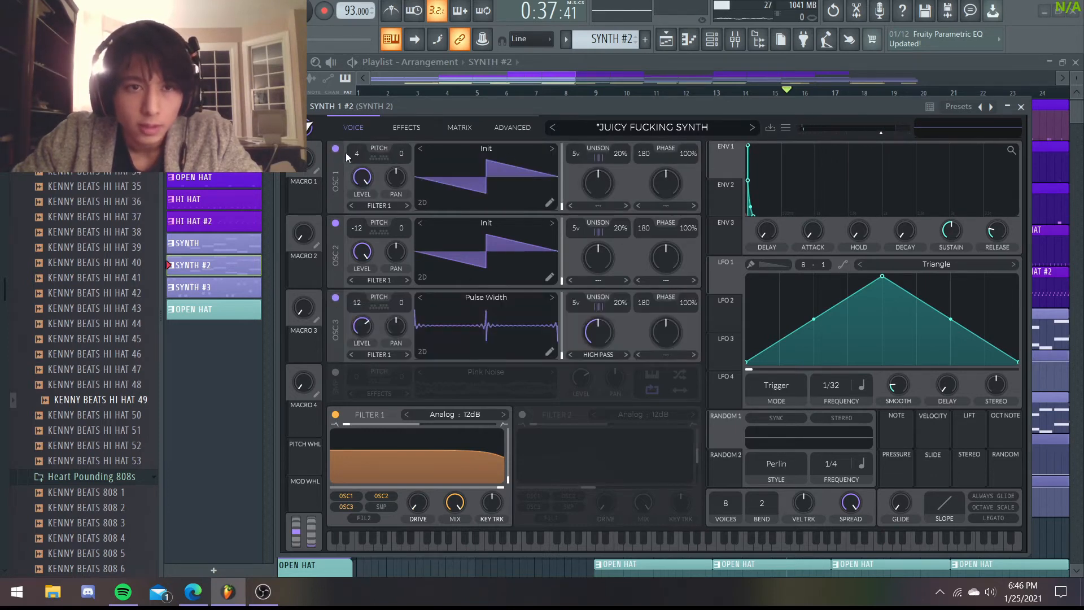
# Step: Audition OSC 1 on its own, and turn OSC 2 and OSC 3 back on in turn
pyautogui.click(336, 224)
pyautogui.click(335, 297)
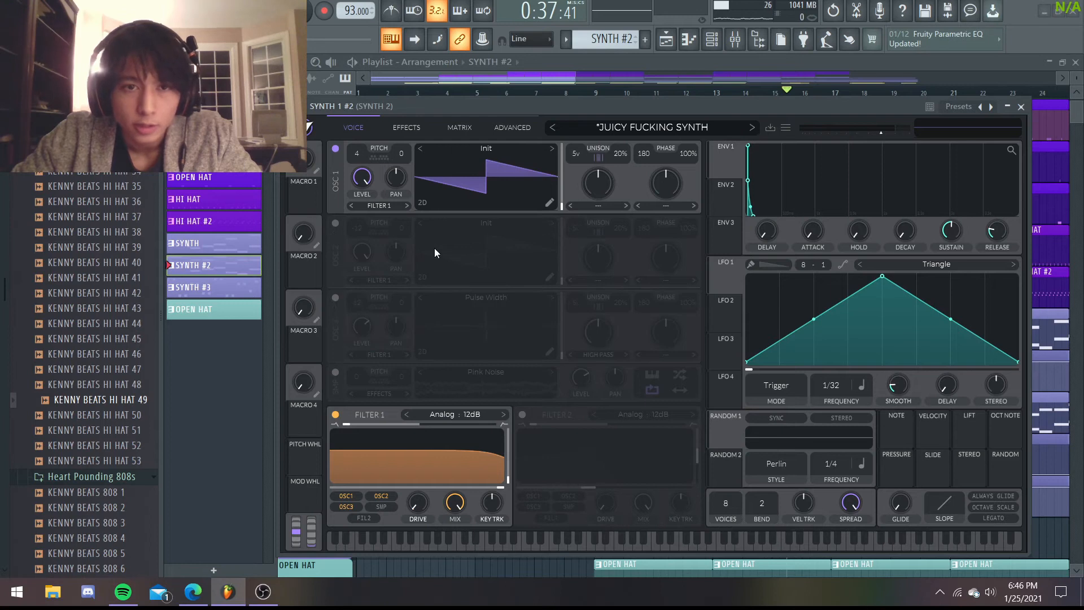
pyautogui.click(335, 224)
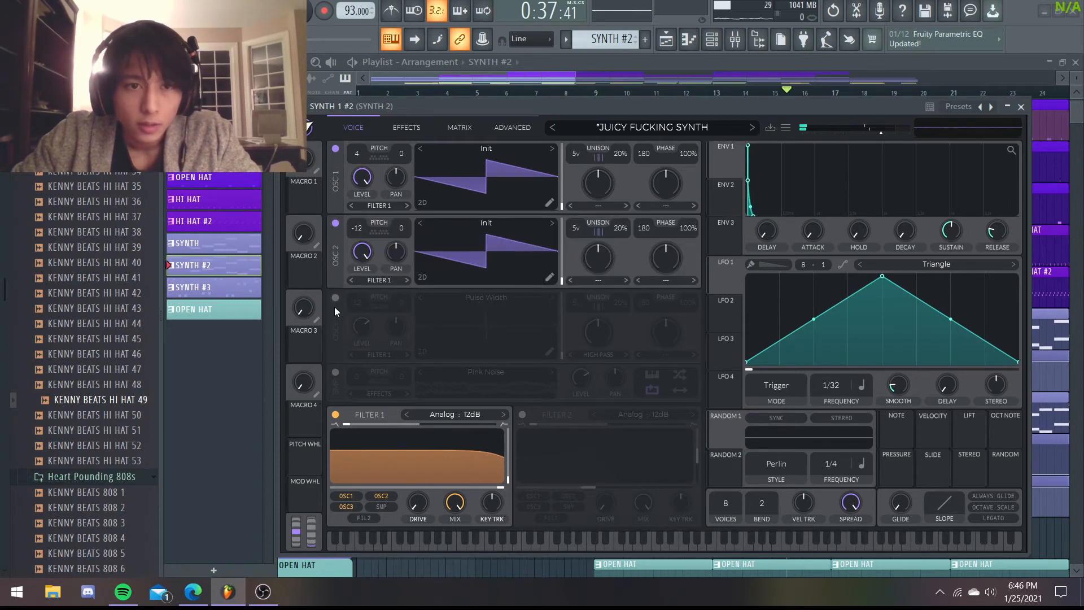
pyautogui.click(336, 298)
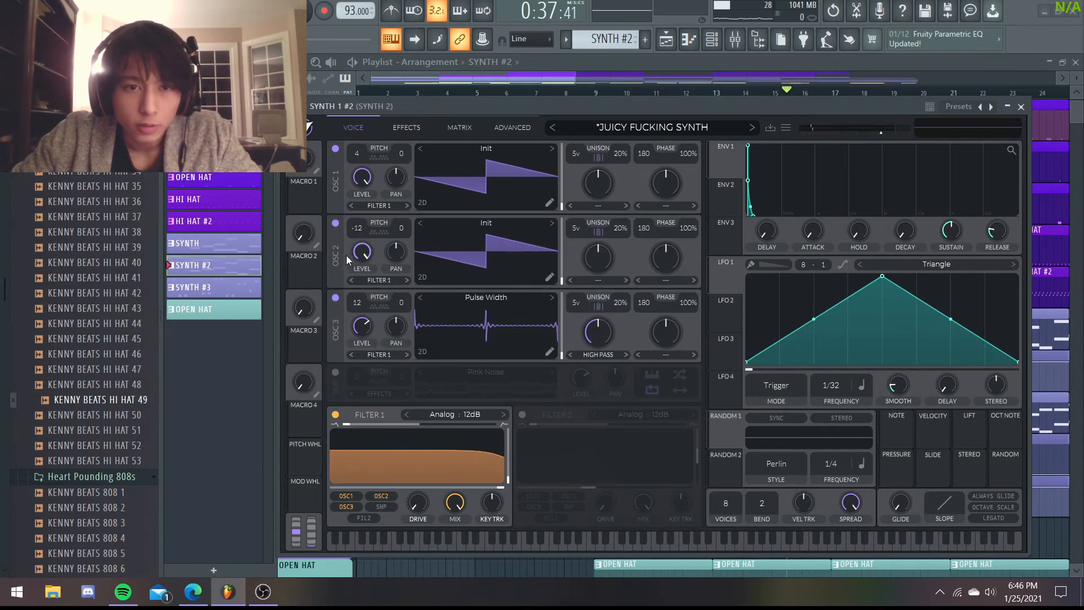
# Step: Turn off OSC 2 and OSC 1 to audition the Pulse Width sound of OSC 3 alone
pyautogui.click(336, 223)
pyautogui.click(335, 150)
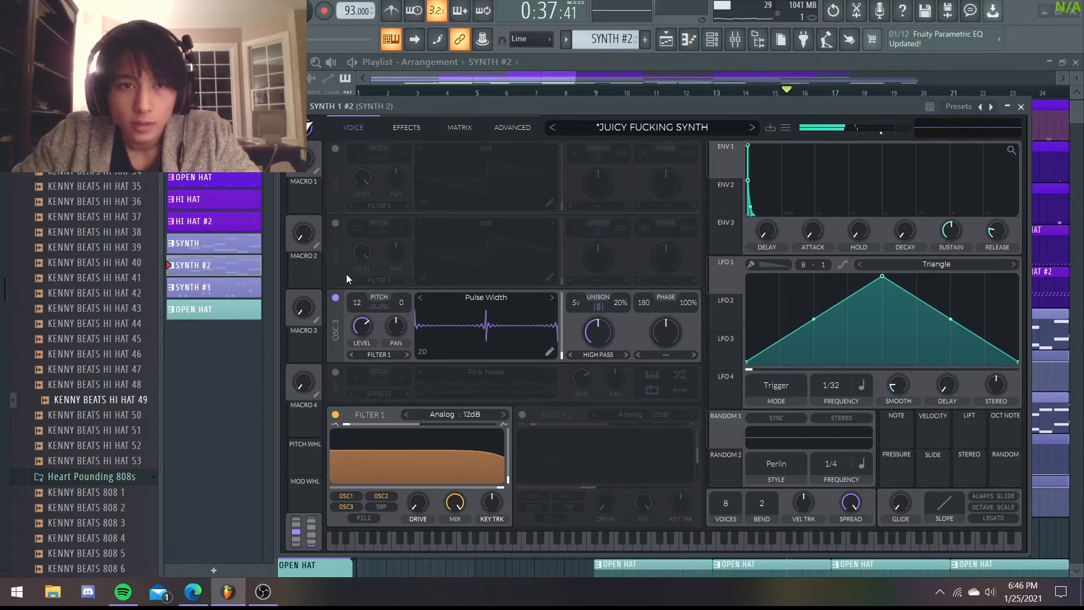
# Step: Turn OSC 2 and OSC 1 back on and review the synth's compressor and reverb effects
pyautogui.click(336, 223)
pyautogui.click(335, 149)
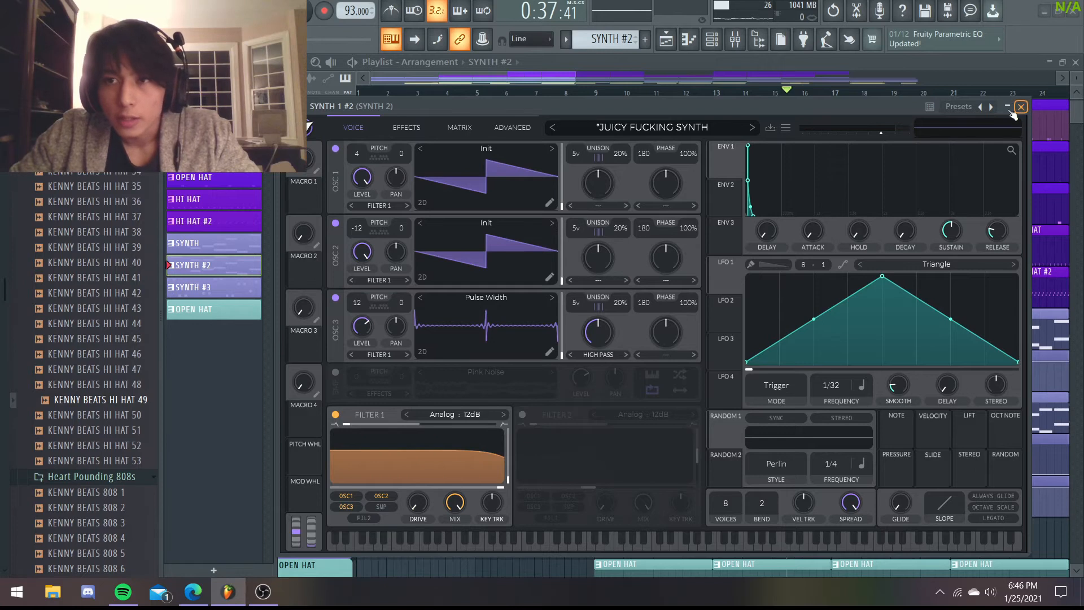
pyautogui.click(407, 127)
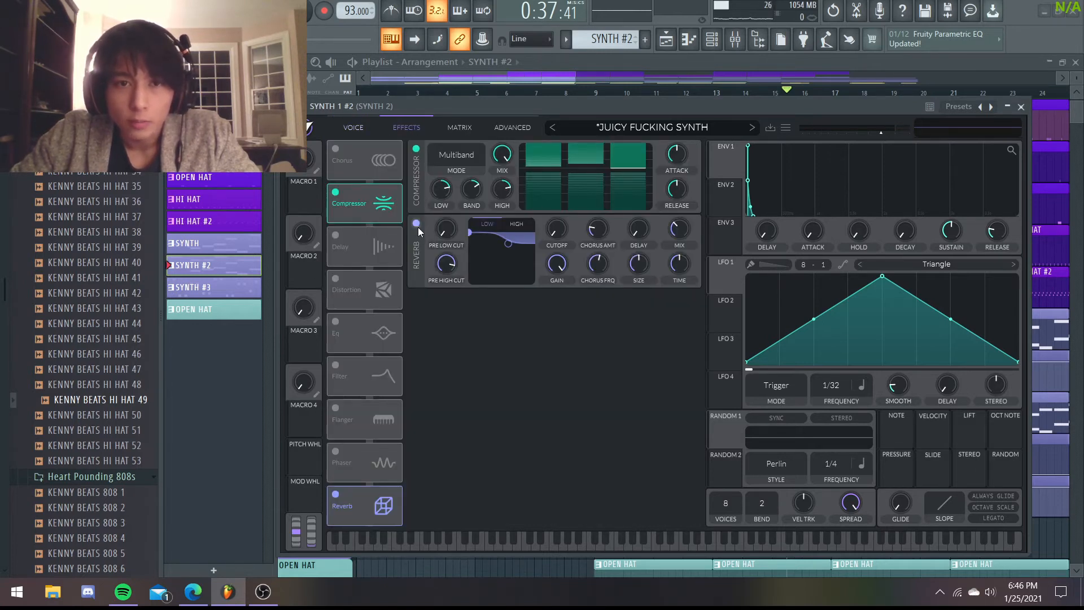
pyautogui.click(1022, 107)
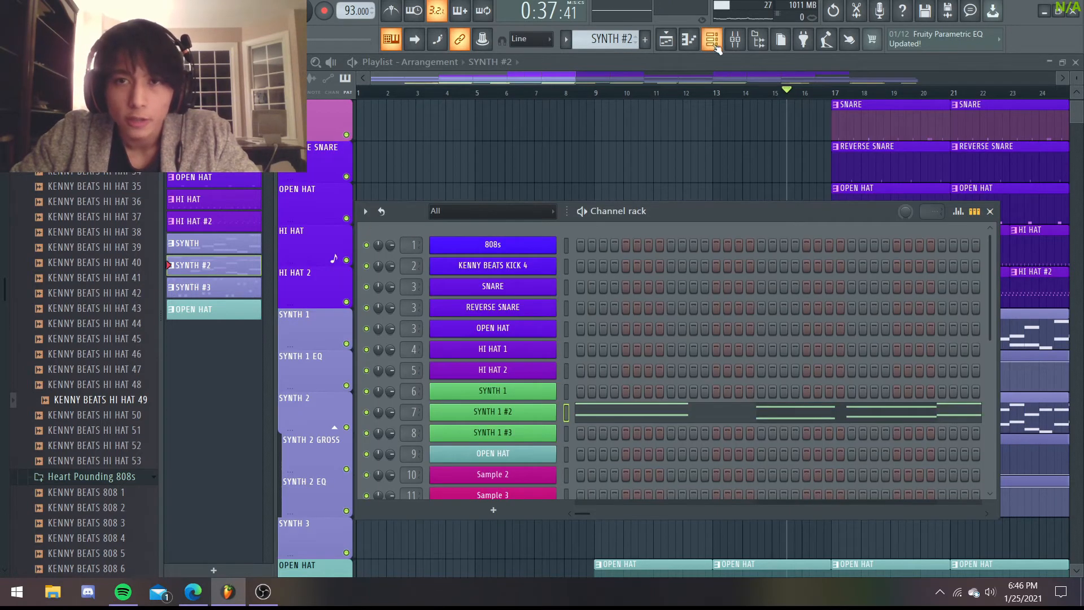
# Step: Play the SYNTH 1 #2 melody in the piano roll, and close the note editor and channel rack
pyautogui.click(689, 39)
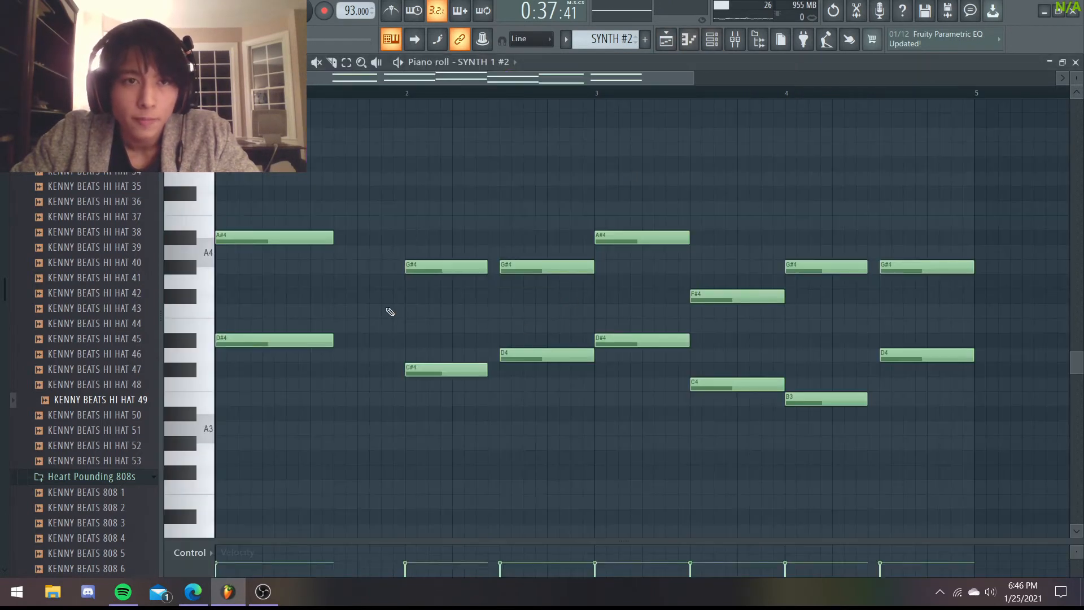
pyautogui.press('space')
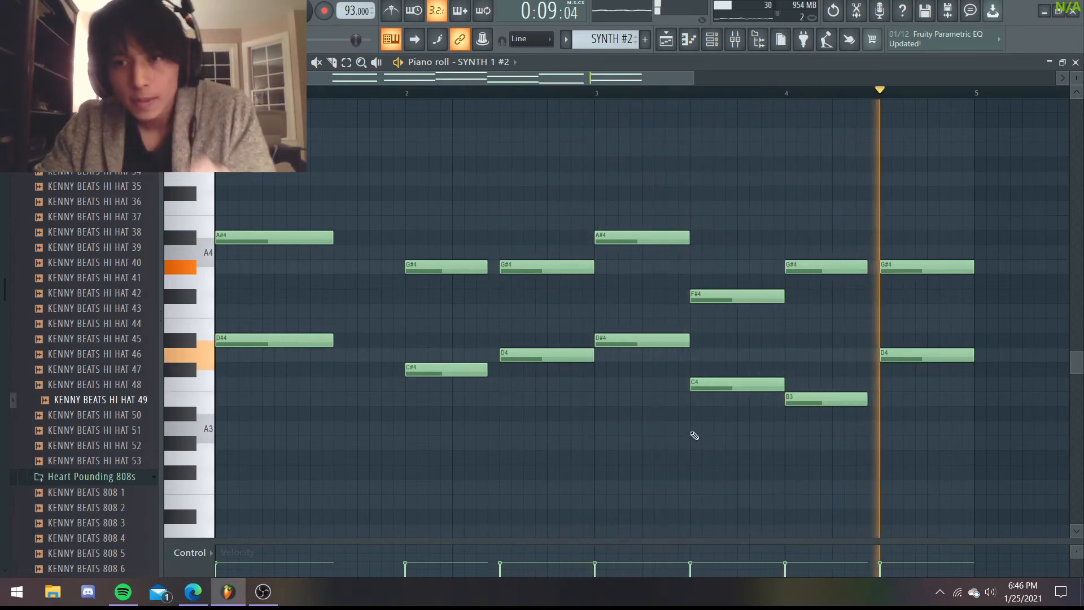
pyautogui.press('space')
pyautogui.click(1076, 63)
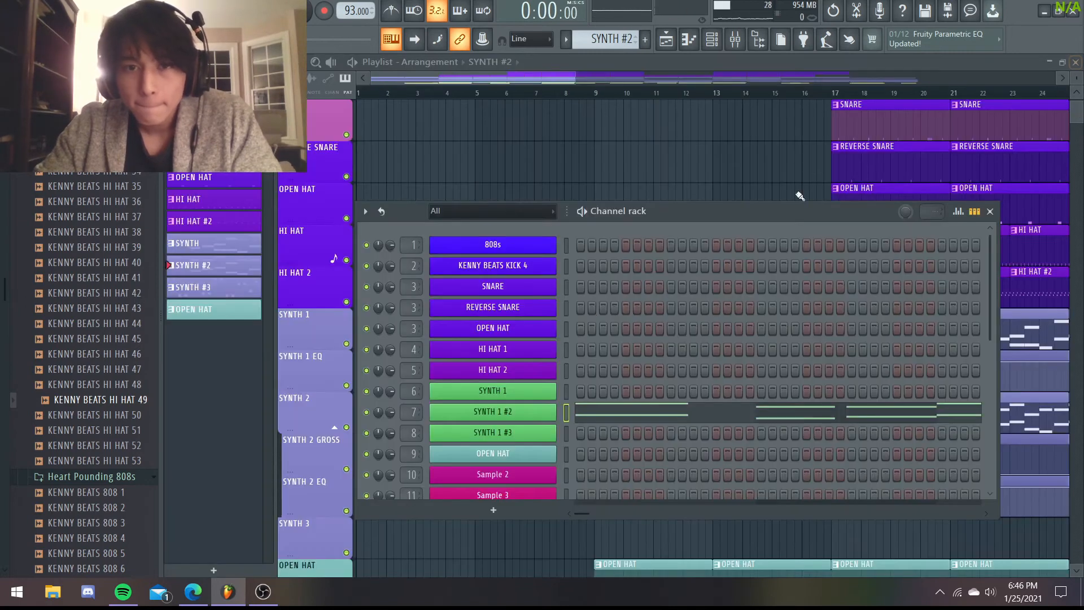
pyautogui.click(990, 211)
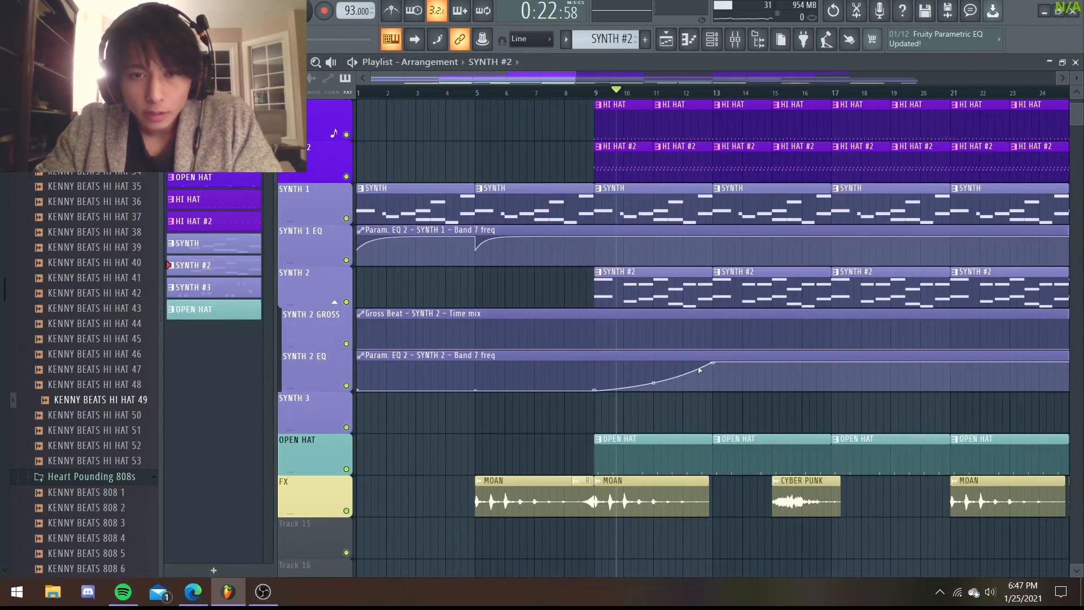
# Step: Play the arrangement from just before bar 9 to bar 13 to hear the SYNTH 2 EQ automation sweep
pyautogui.scroll(2, 699, 370)
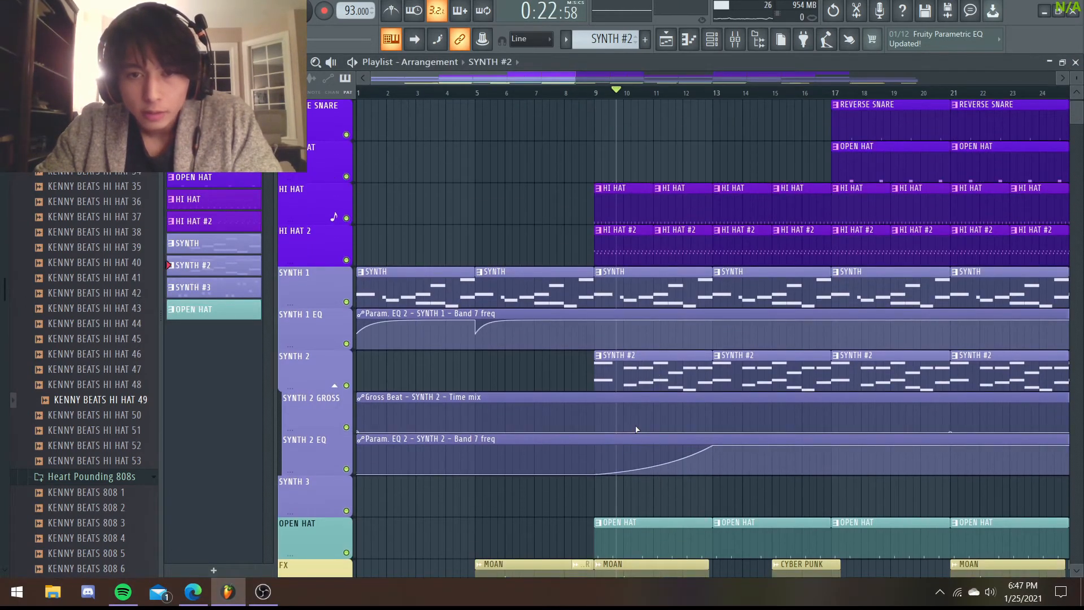
pyautogui.click(591, 93)
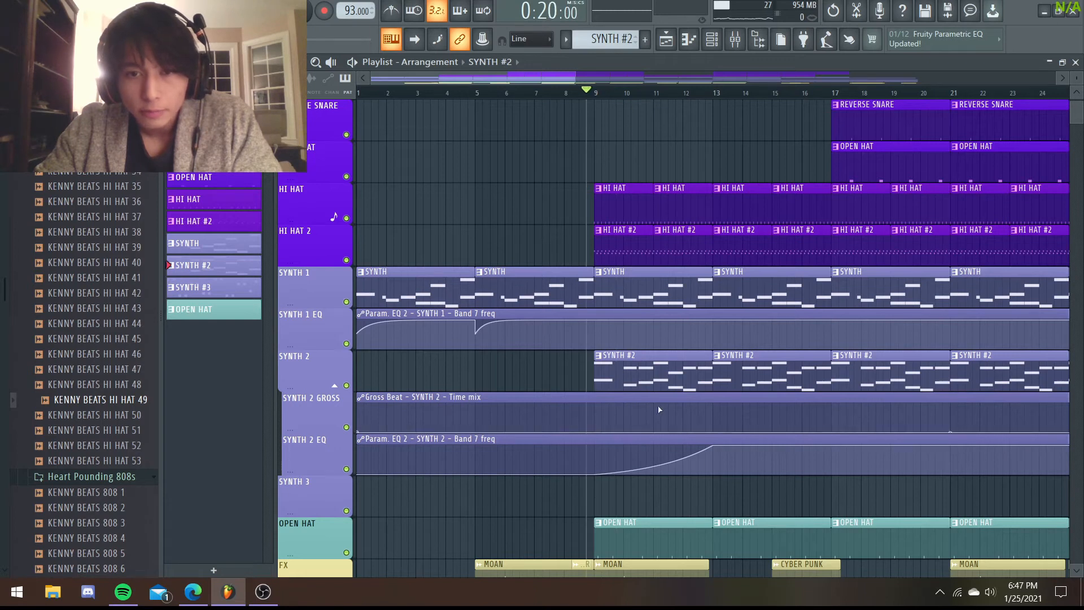
pyautogui.press('space')
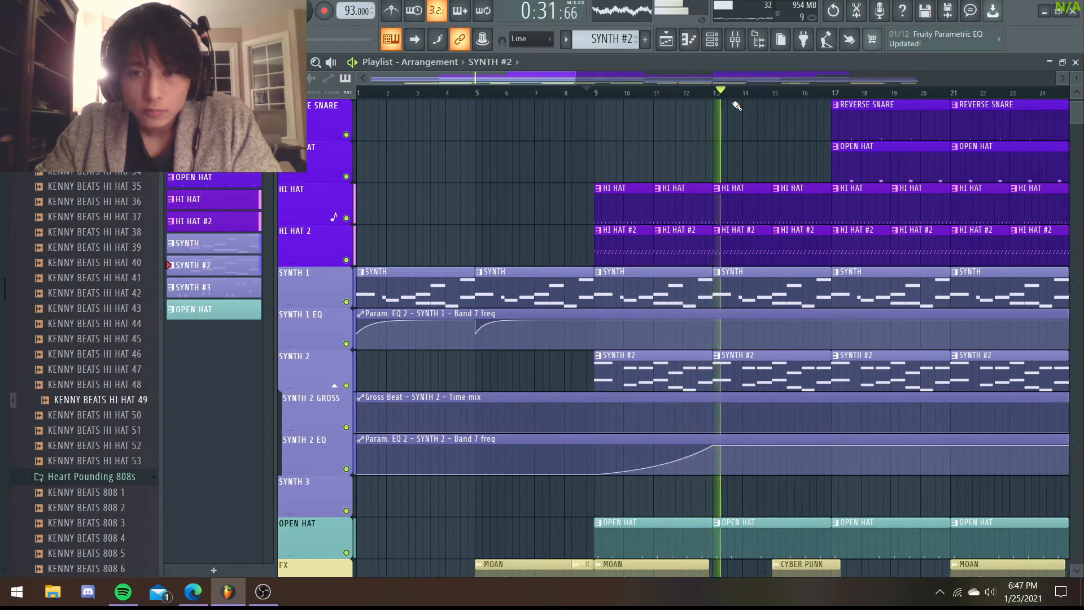
pyautogui.press('space')
# Step: Inspect the MOAN, RISER and CYBER PUNK samples on the FX track one after another
pyautogui.scroll(-2, 621, 141)
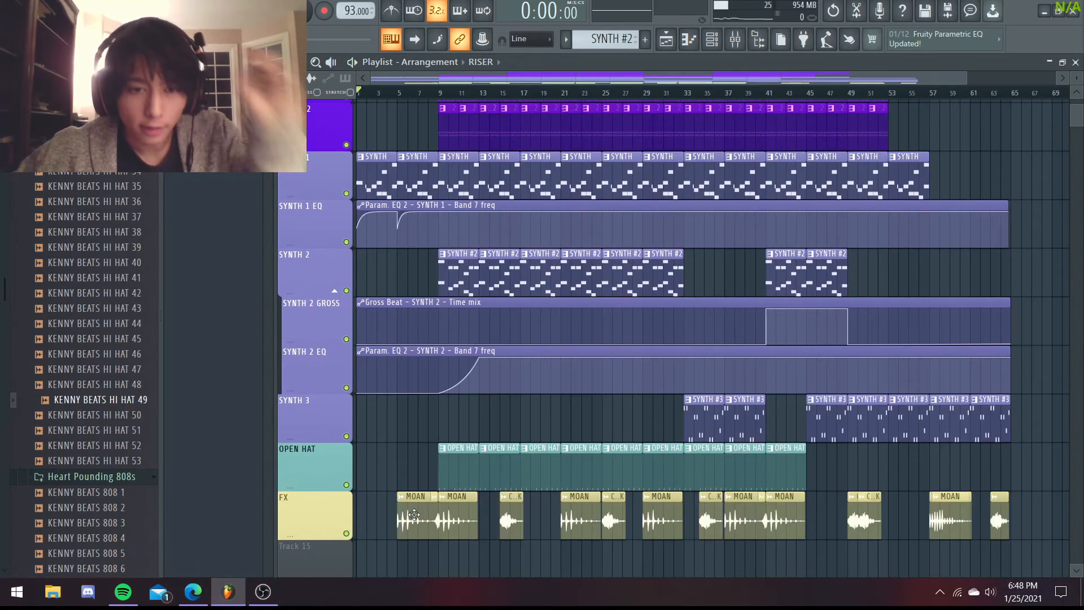
pyautogui.doubleClick(414, 515)
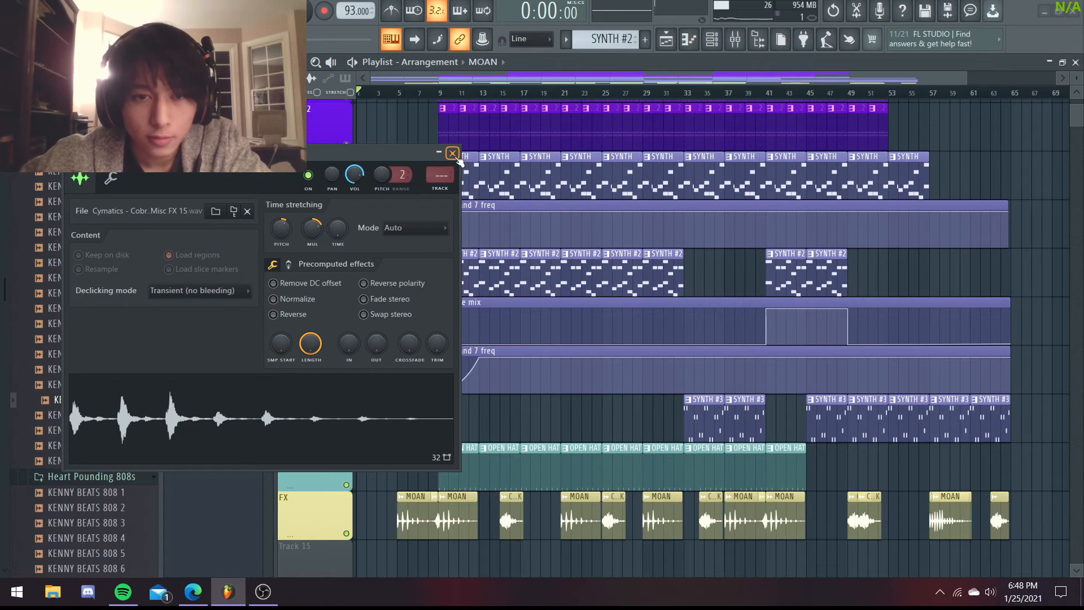
pyautogui.click(452, 153)
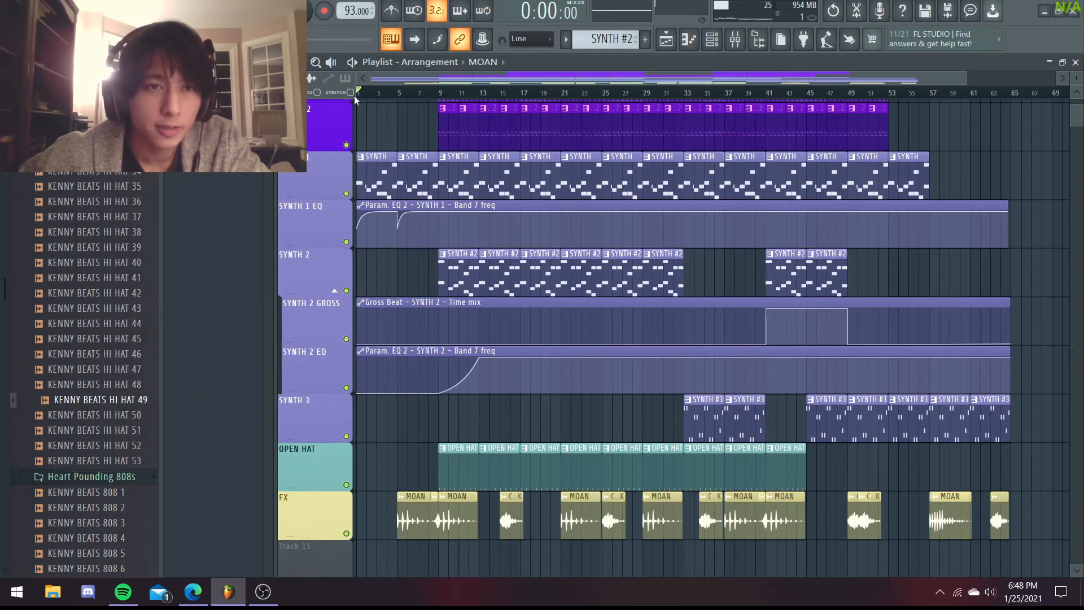
pyautogui.doubleClick(433, 518)
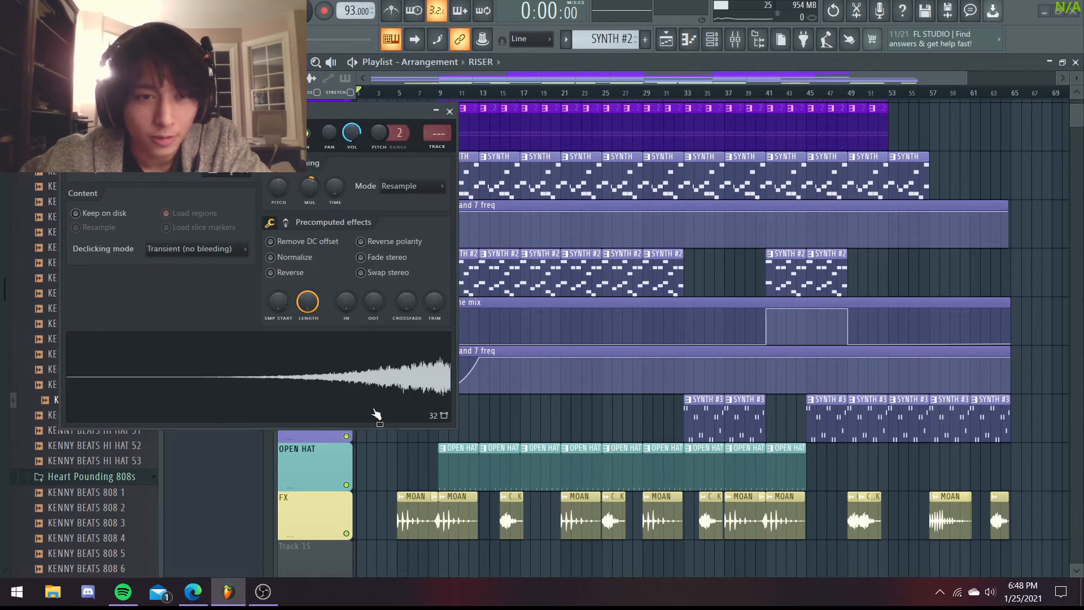
pyautogui.click(451, 113)
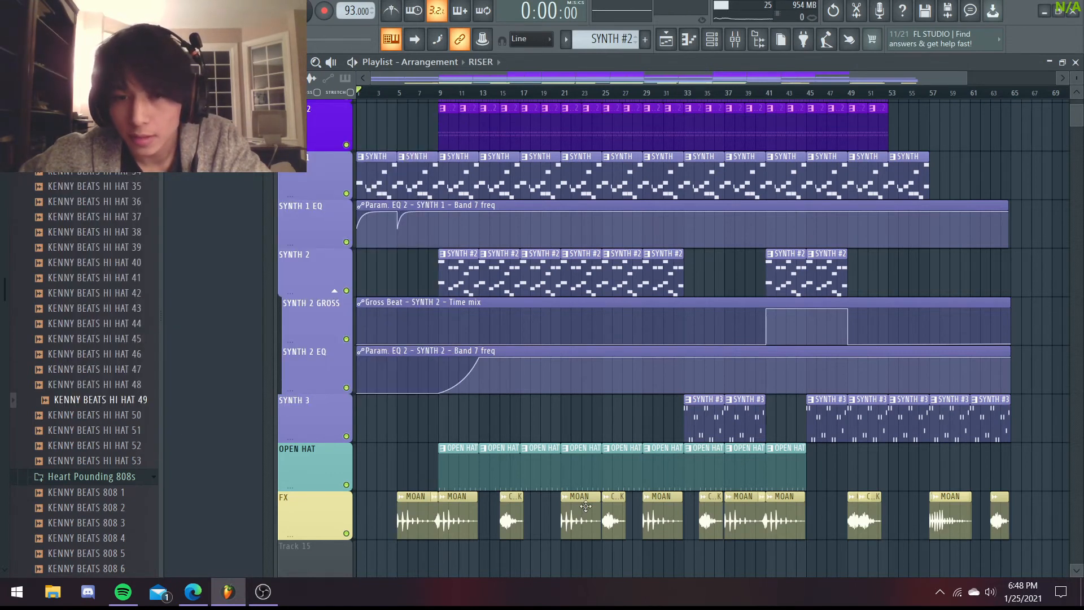
pyautogui.doubleClick(510, 520)
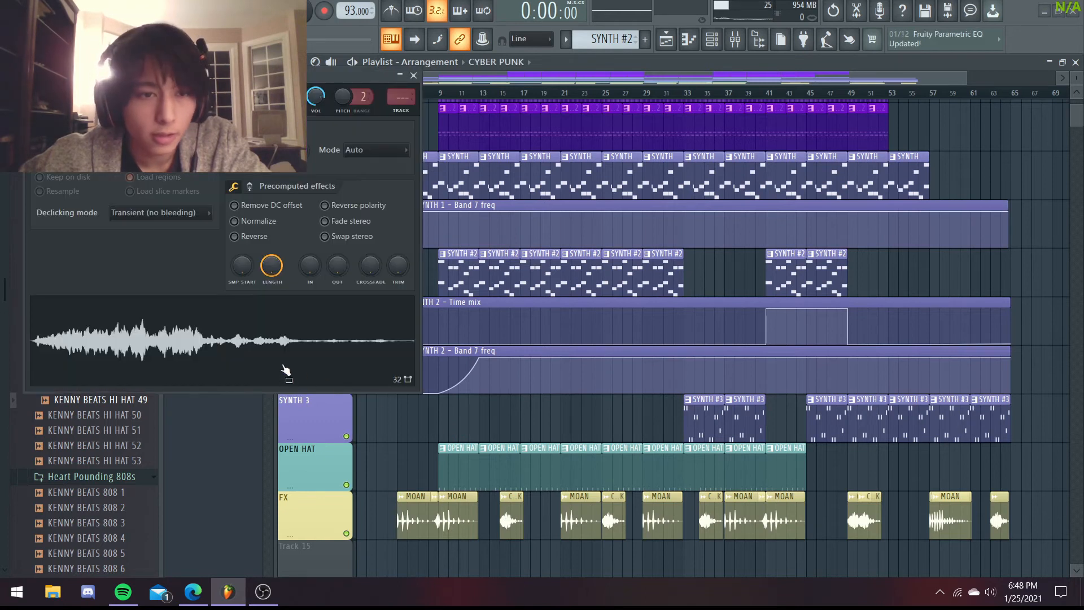
pyautogui.click(414, 76)
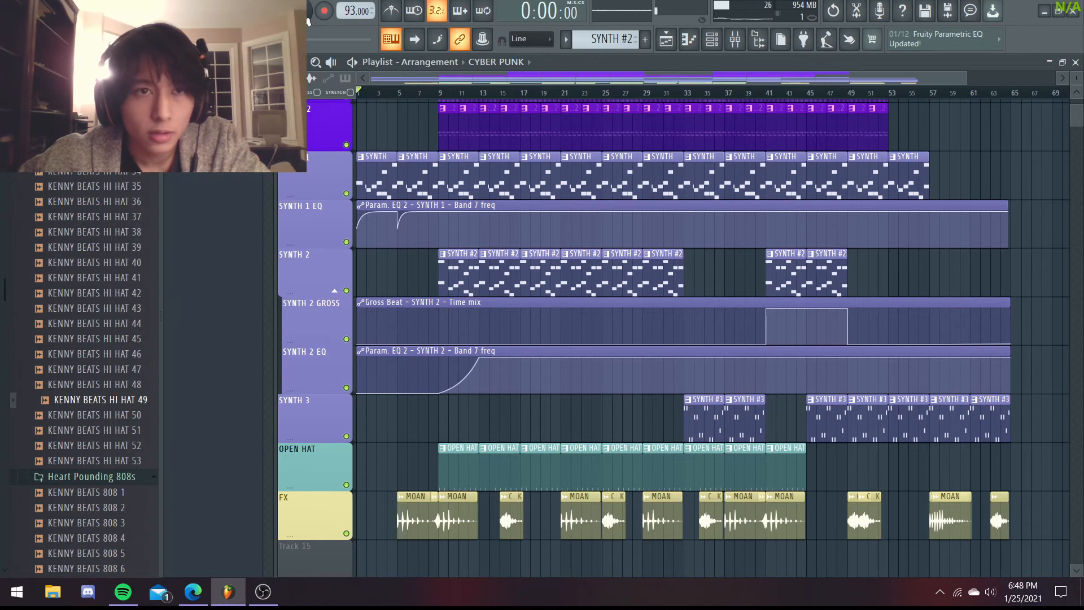
# Step: Examine how the drum, synth and FX clips are arranged from bar 17 to bar 33, marking the section boundaries with the playhead
pyautogui.scroll(3, 631, 419)
pyautogui.scroll(-3, 631, 419)
pyautogui.scroll(2, 750, 455)
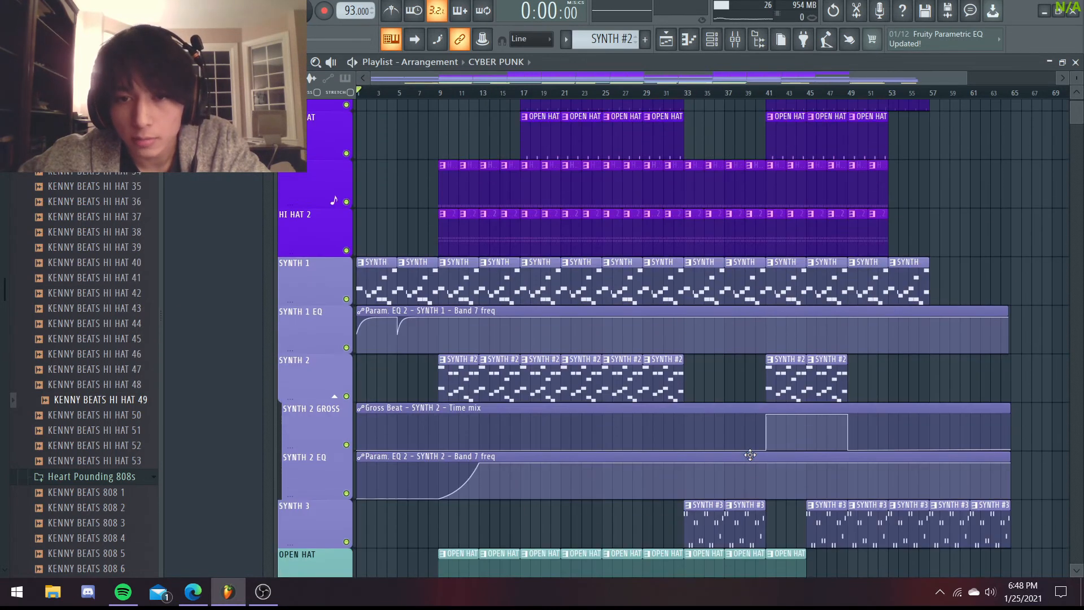
pyautogui.scroll(1, 750, 456)
pyautogui.click(678, 93)
pyautogui.scroll(2, 719, 326)
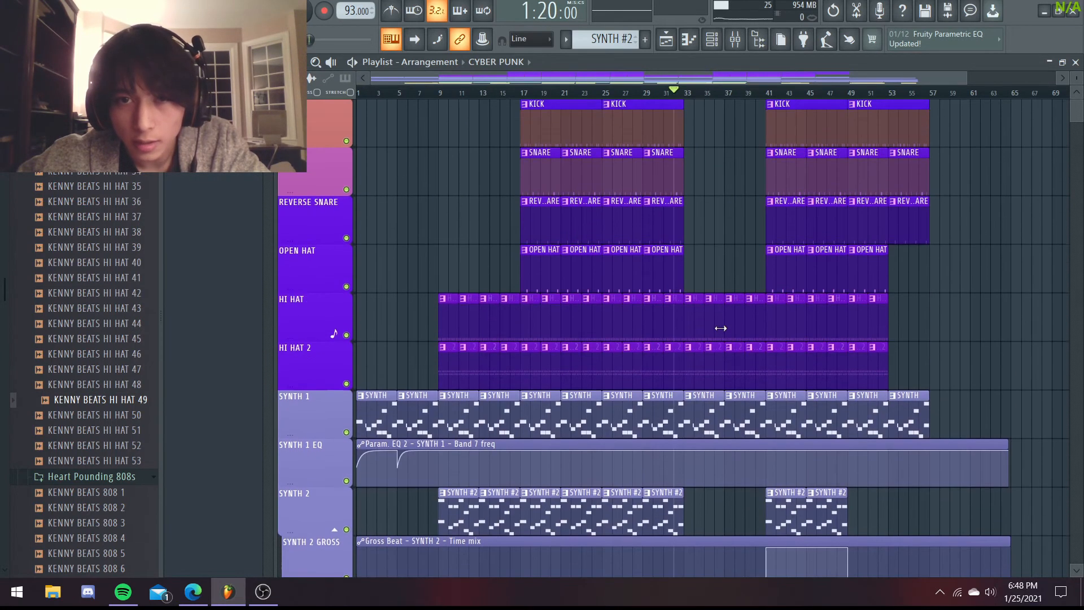
pyautogui.click(521, 93)
pyautogui.moveTo(523, 95); pyautogui.dragTo(551, 95)
pyautogui.scroll(-4, 601, 138)
pyautogui.scroll(4, 601, 138)
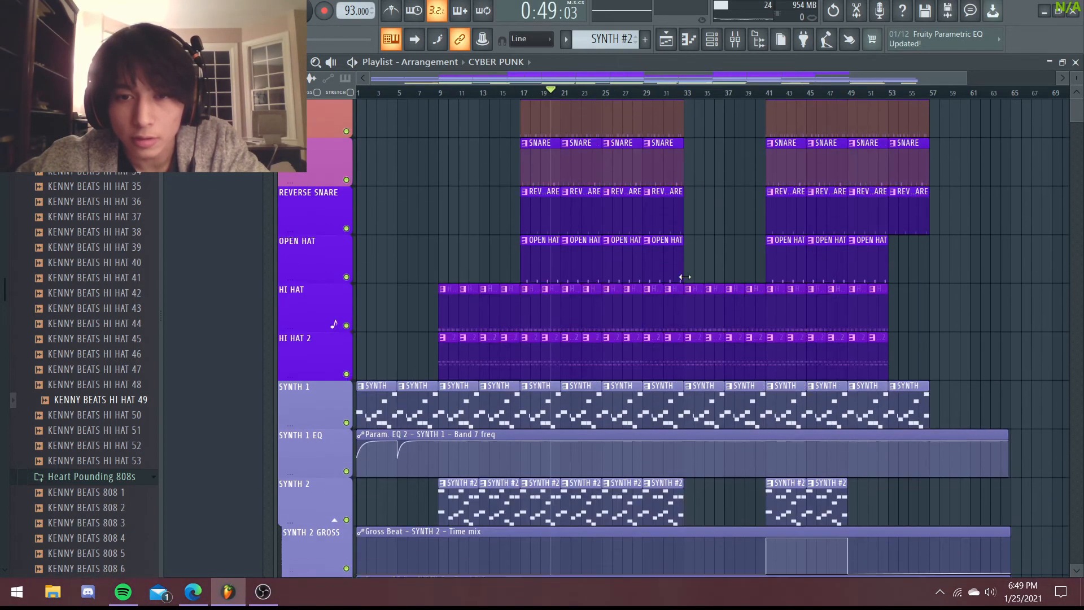
pyautogui.click(685, 94)
pyautogui.scroll(-6, 703, 333)
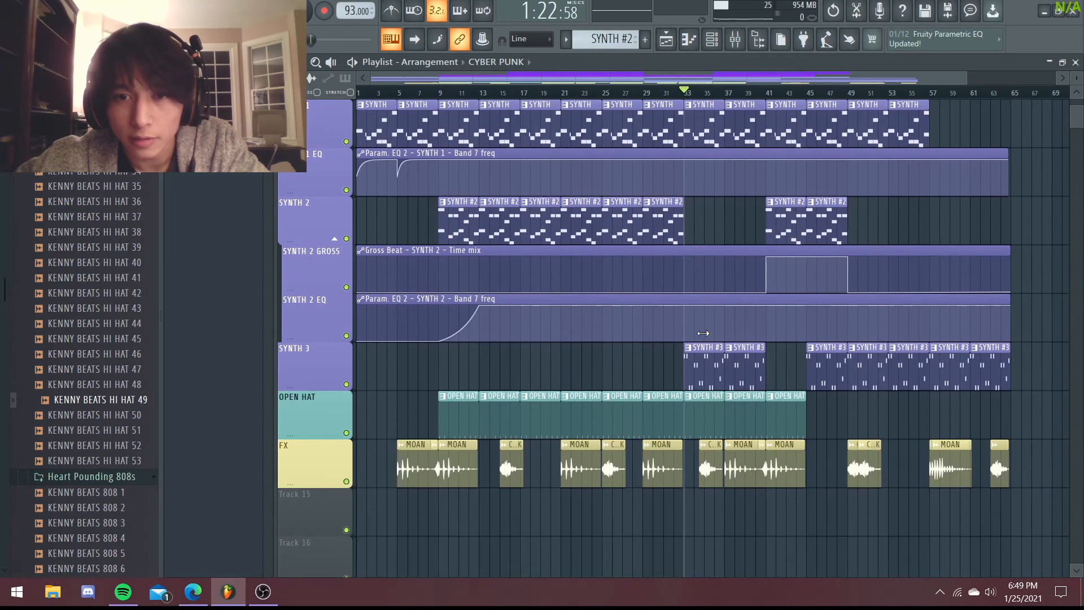
# Step: Select the SYNTH #3 pattern and play its melody in the piano roll
pyautogui.click(184, 78)
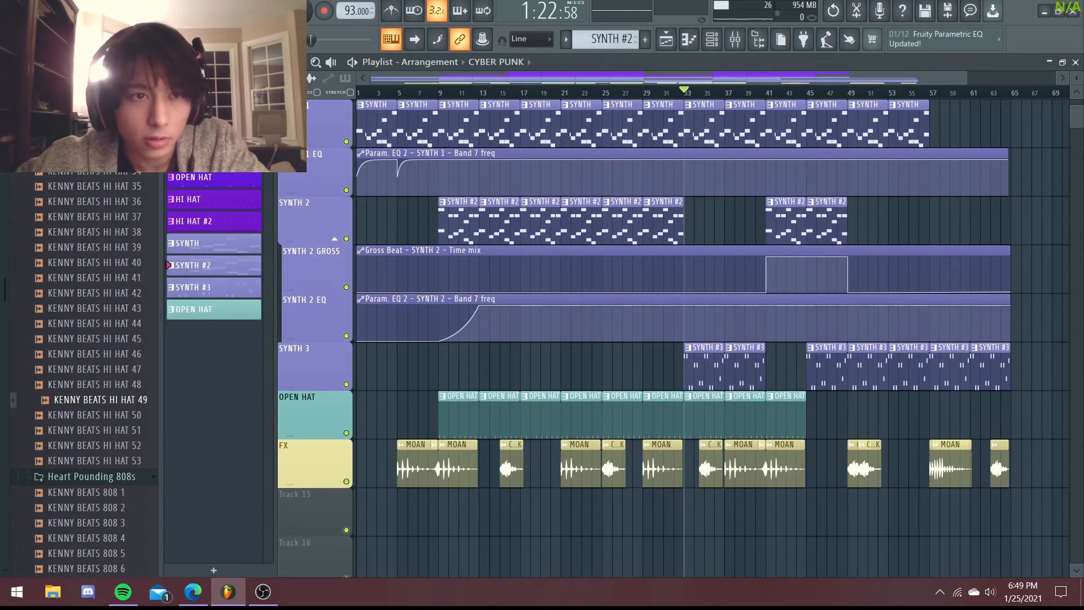
pyautogui.click(221, 289)
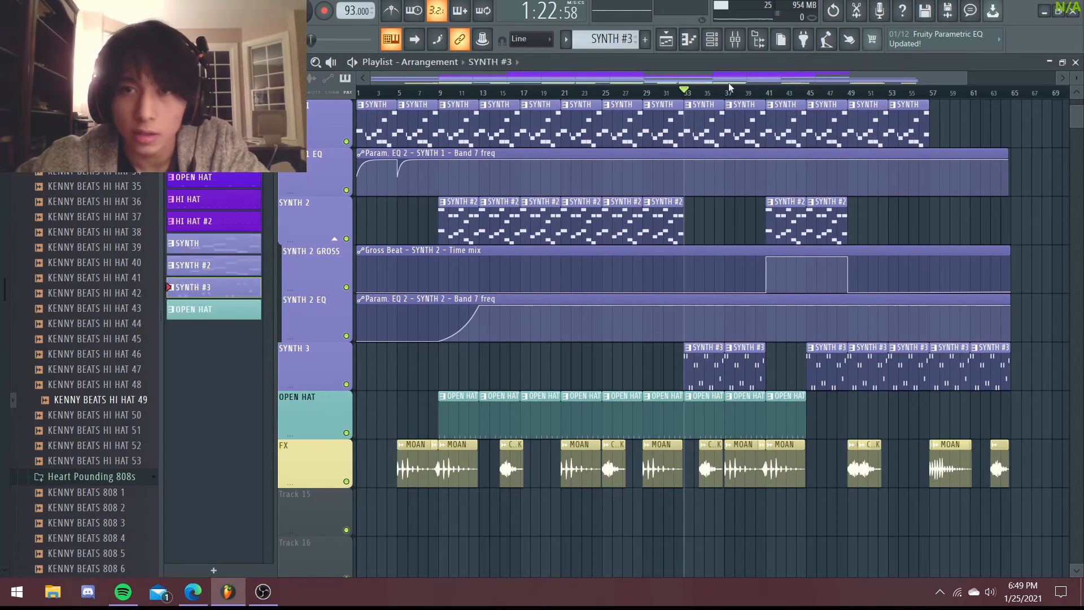
pyautogui.click(689, 41)
pyautogui.press('space')
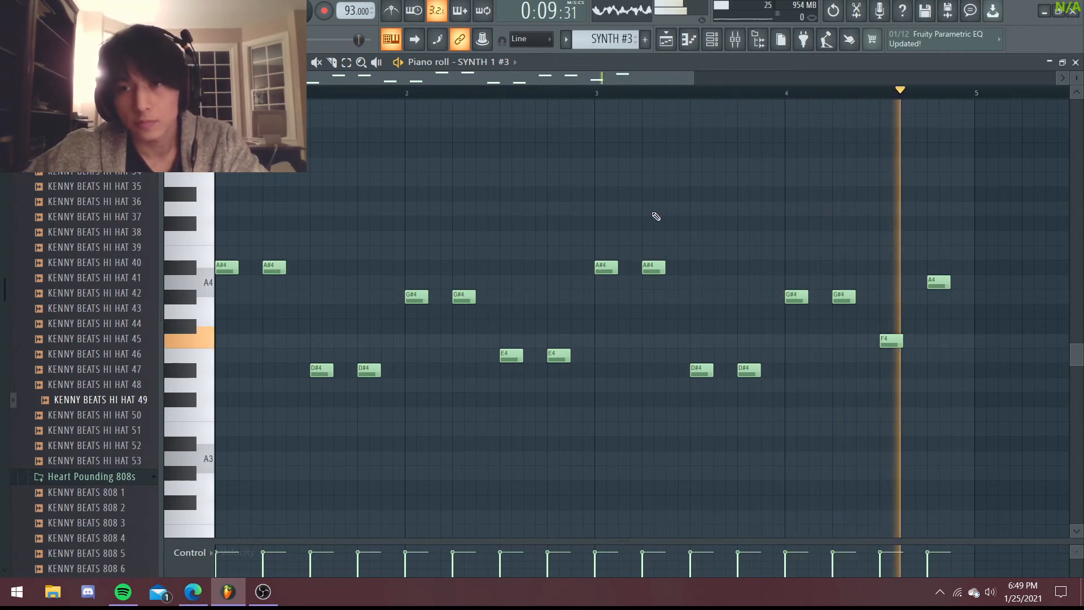
pyautogui.press('space')
# Step: Open the SYNTH 1 #3 instrument and audition OSC 1 (Solar Powered) with OSC 2 and OSC 3 turned off
pyautogui.click(712, 39)
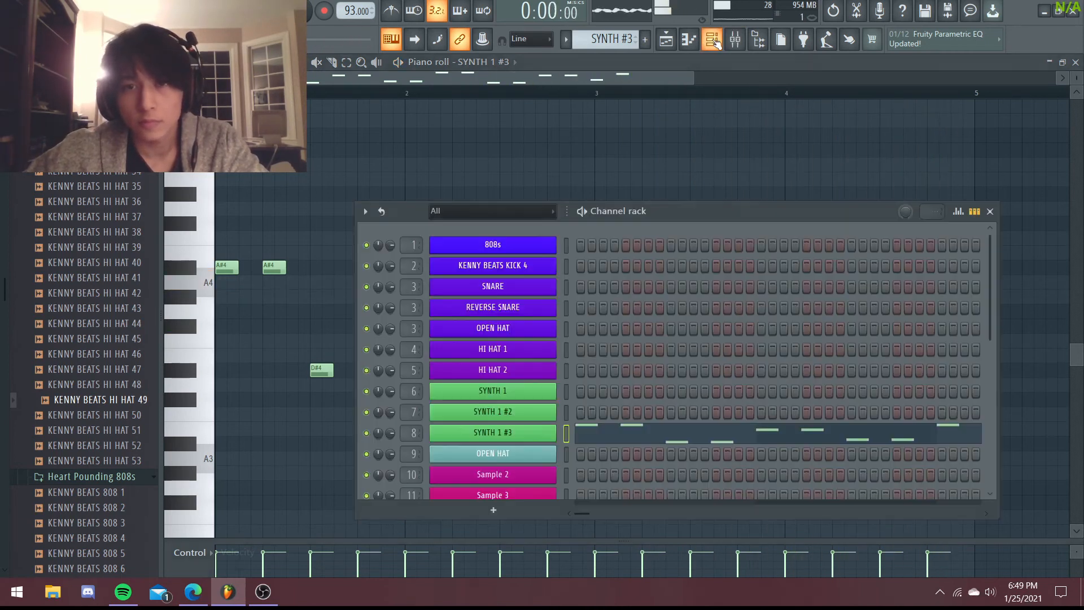
pyautogui.click(495, 433)
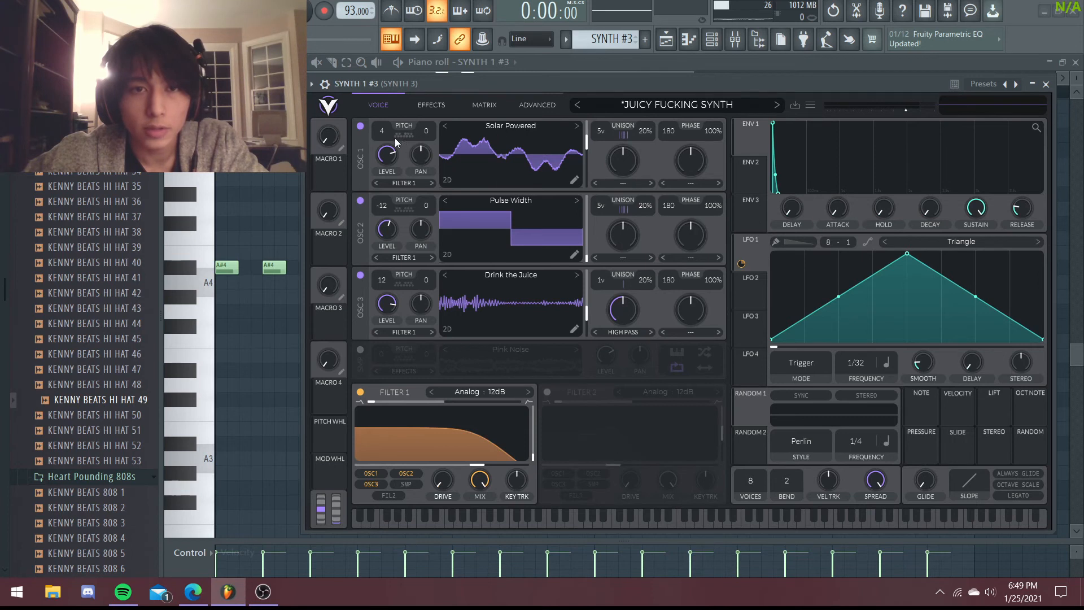
pyautogui.click(361, 200)
pyautogui.click(360, 275)
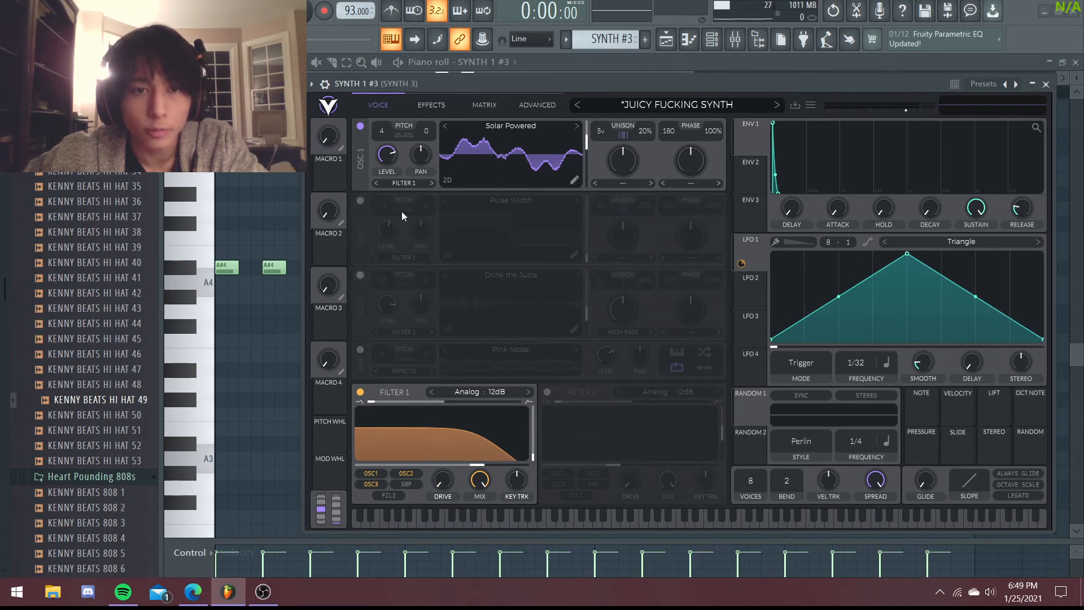
pyautogui.press('s')
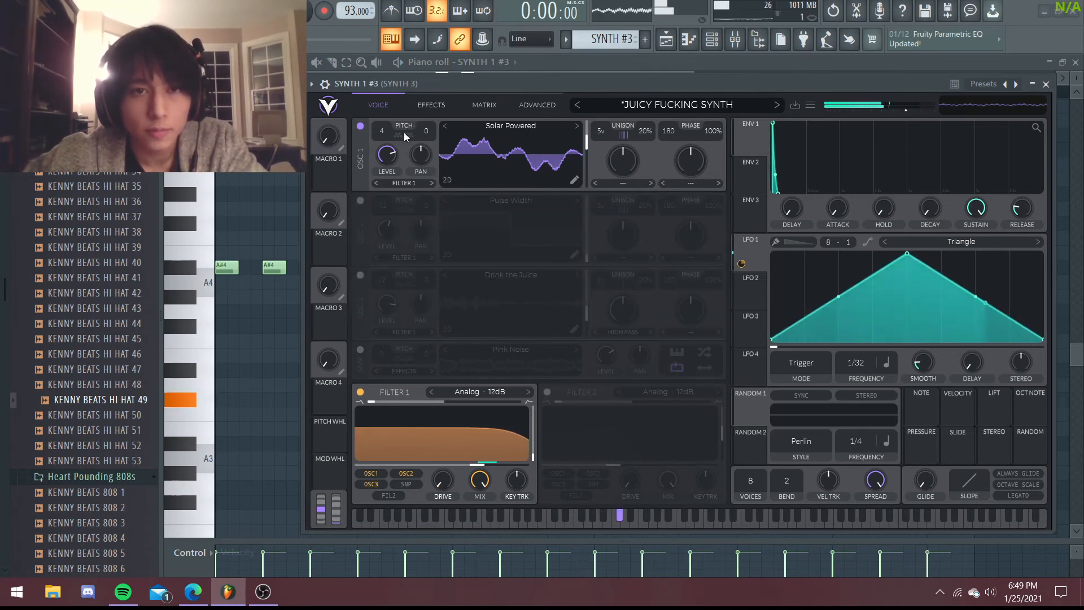
pyautogui.press('b')
# Step: Audition OSC 2 (Pulse Width) and OSC 3 (Drink the Juice), each on its own
pyautogui.click(361, 126)
pyautogui.click(360, 202)
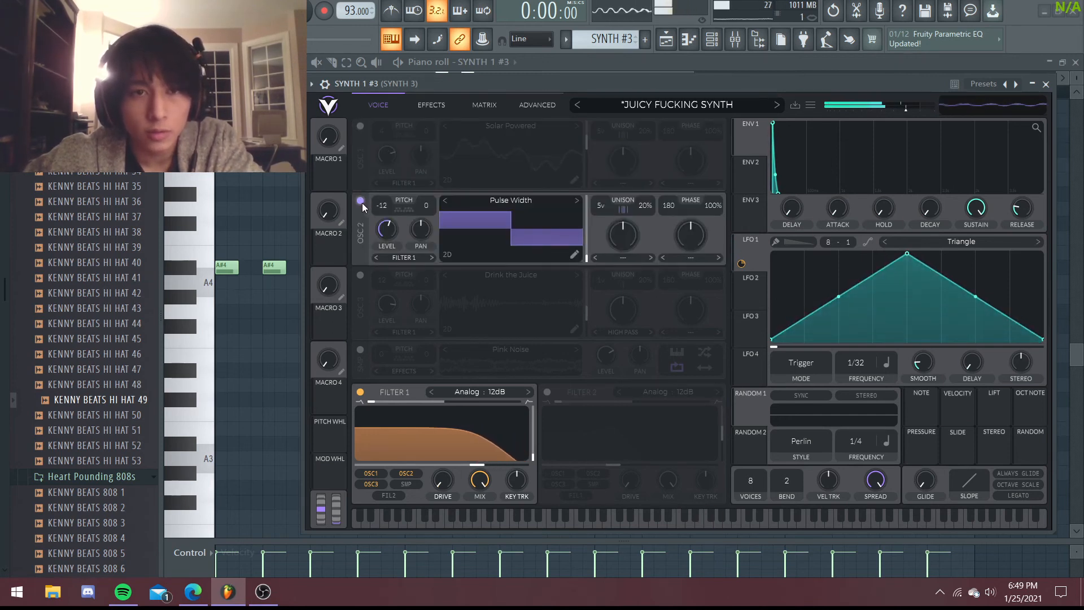
pyautogui.click(361, 201)
pyautogui.click(361, 275)
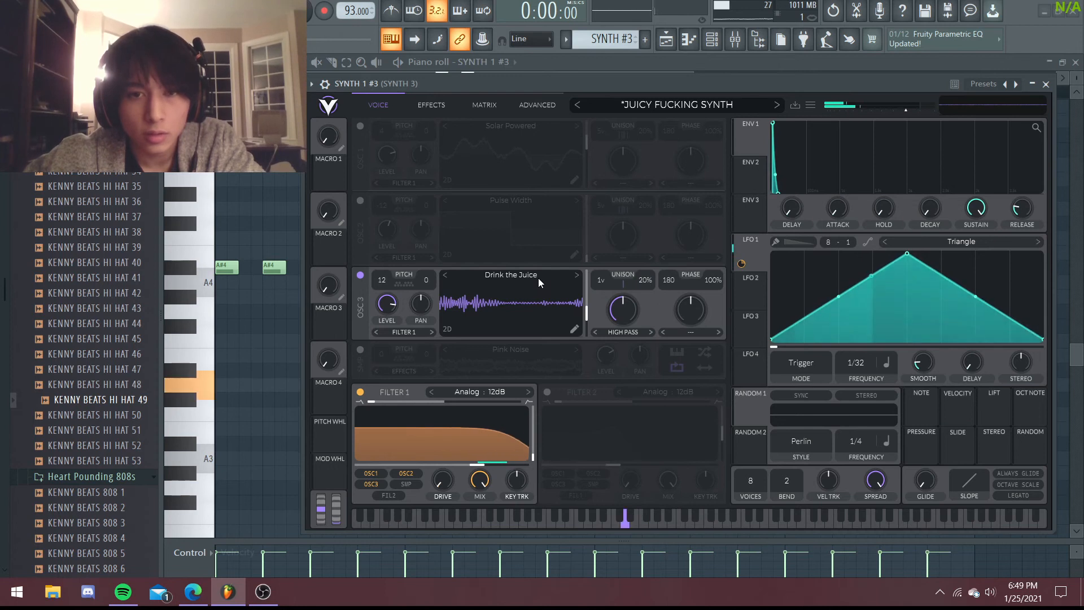
# Step: Turn all three oscillators back on and review the synth's phaser and reverb effects
pyautogui.click(360, 275)
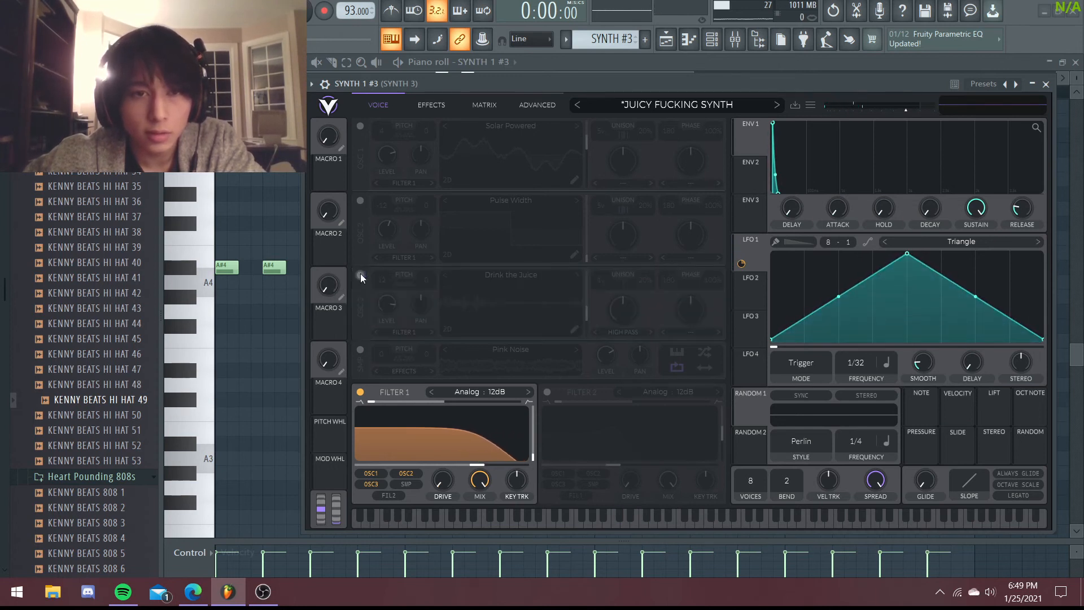
pyautogui.click(360, 201)
pyautogui.click(360, 125)
pyautogui.click(360, 275)
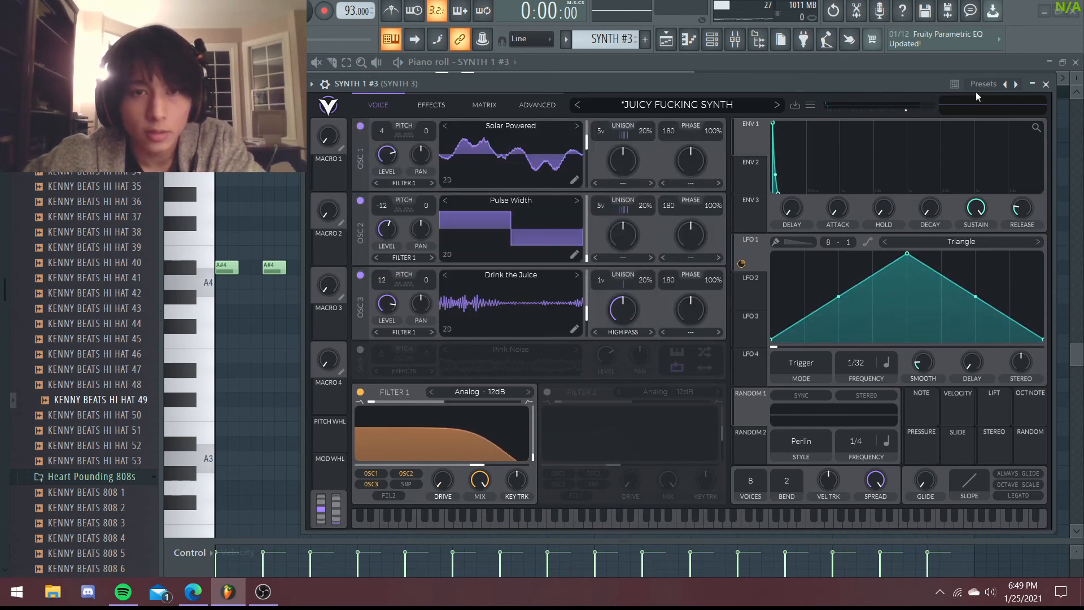
pyautogui.click(443, 107)
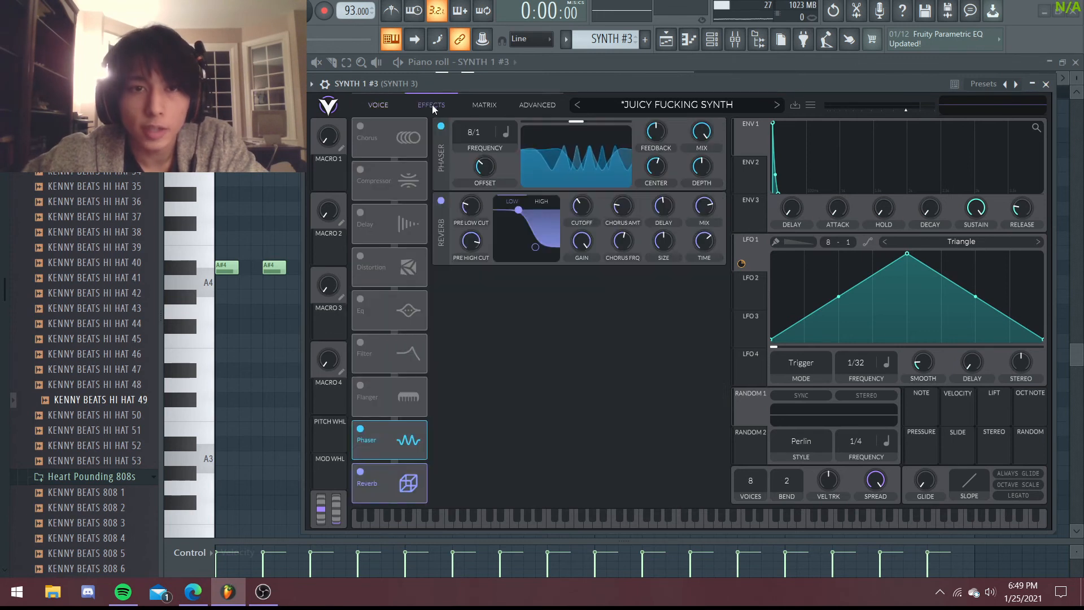
pyautogui.click(1046, 84)
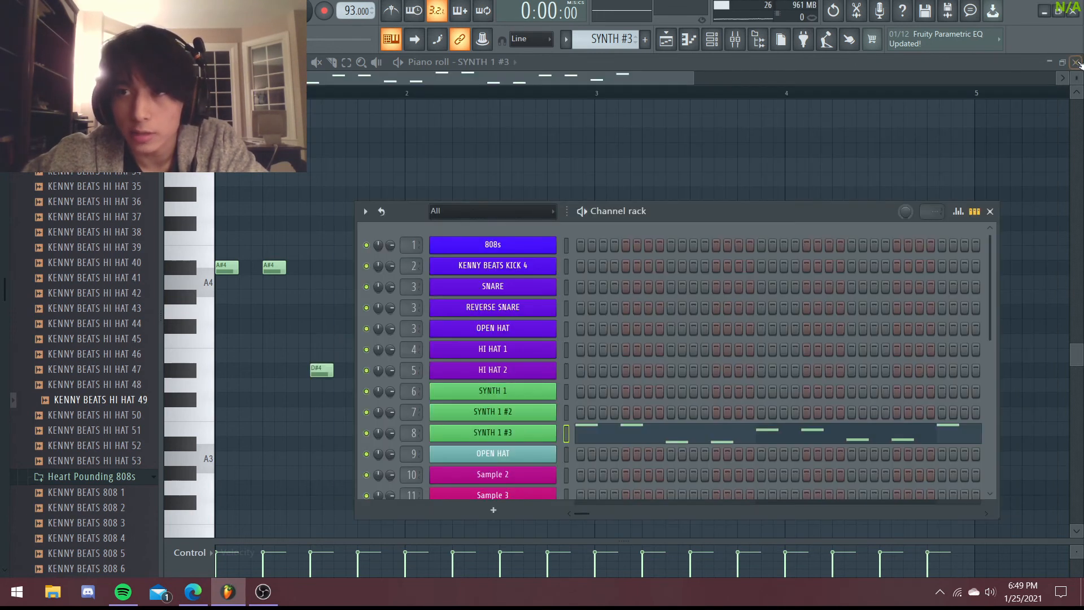
# Step: Return to the playlist and examine the SYNTH 3, FX and drum clips and the SYNTH 2 Gross Beat automation around bars 33 to 49
pyautogui.click(1077, 62)
pyautogui.click(992, 211)
pyautogui.scroll(-1, 837, 352)
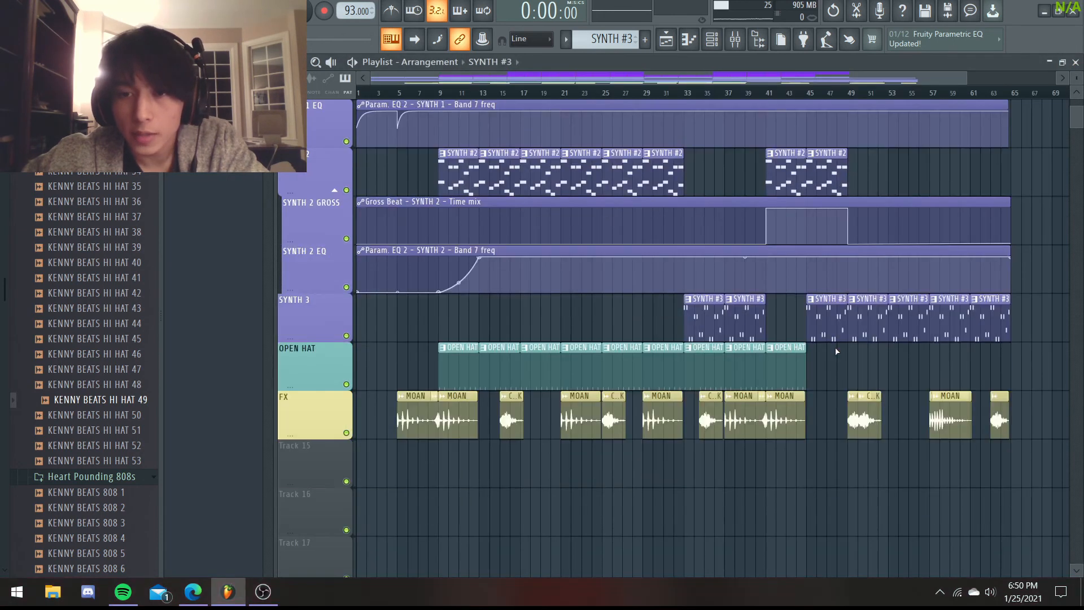
pyautogui.scroll(2, 746, 422)
pyautogui.scroll(4, 747, 422)
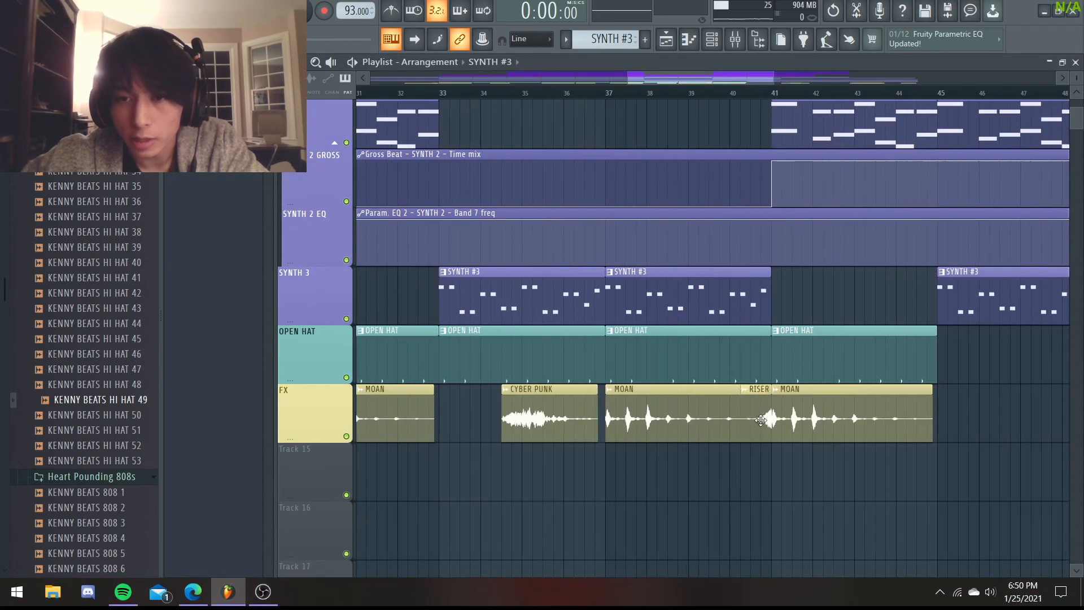
pyautogui.scroll(-2, 766, 326)
pyautogui.scroll(8, 770, 294)
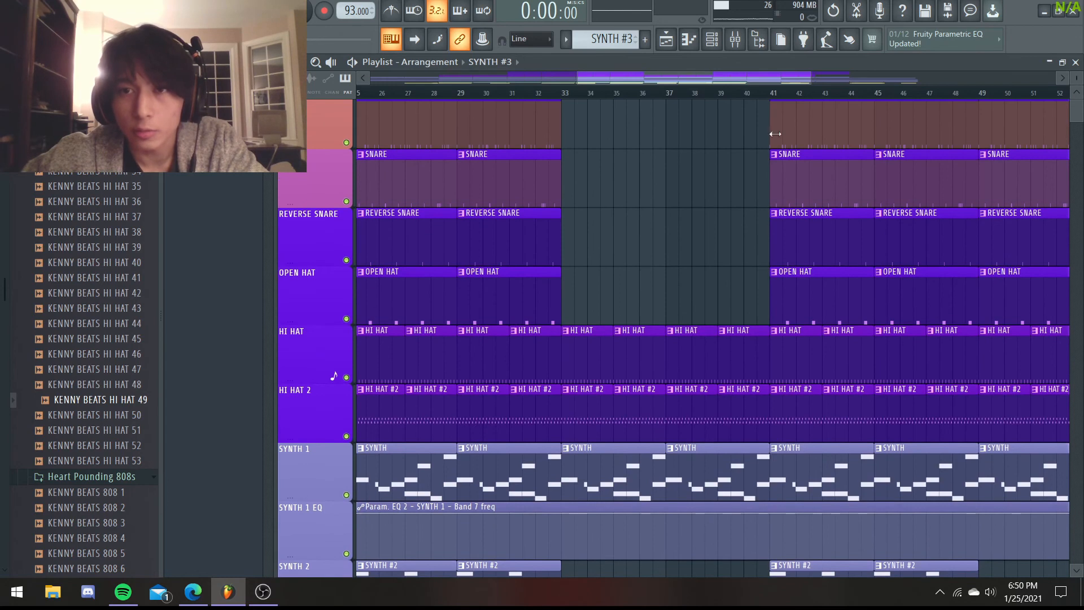
pyautogui.scroll(-2, 771, 243)
pyautogui.scroll(-6, 771, 294)
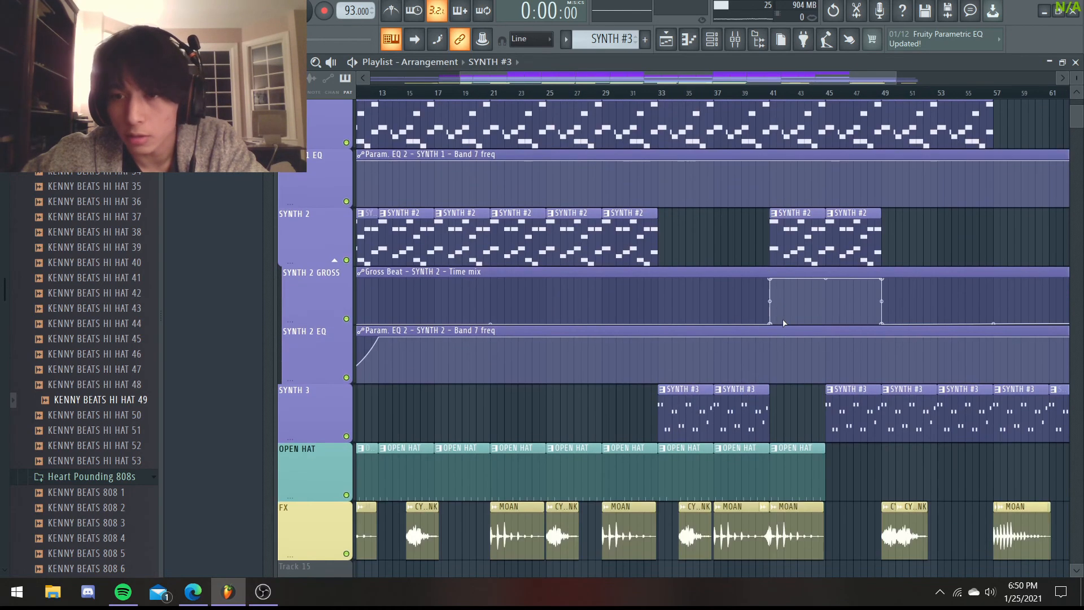
pyautogui.scroll(1, 770, 293)
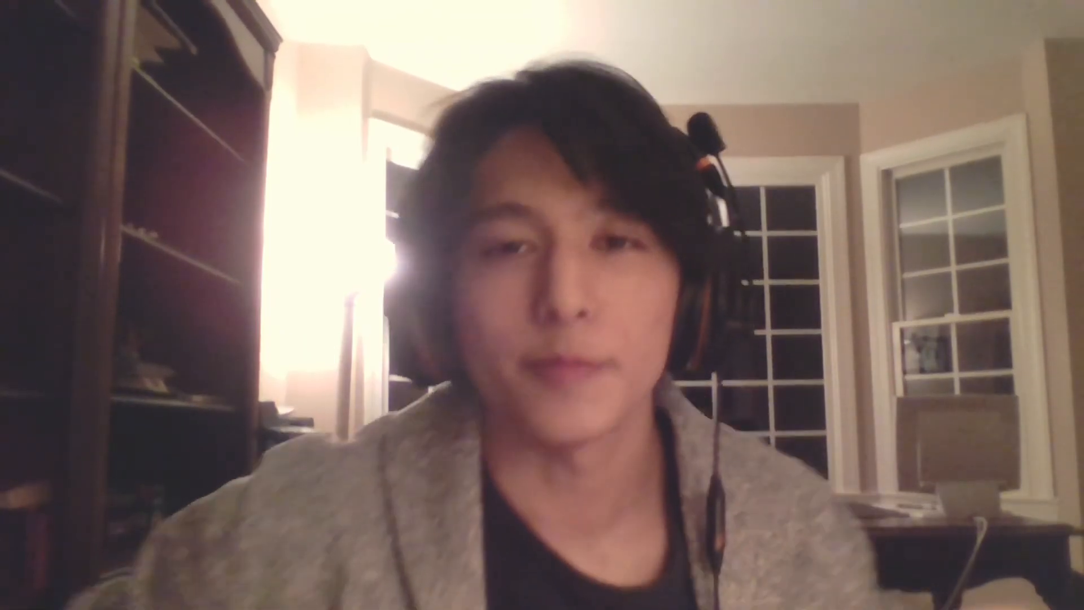